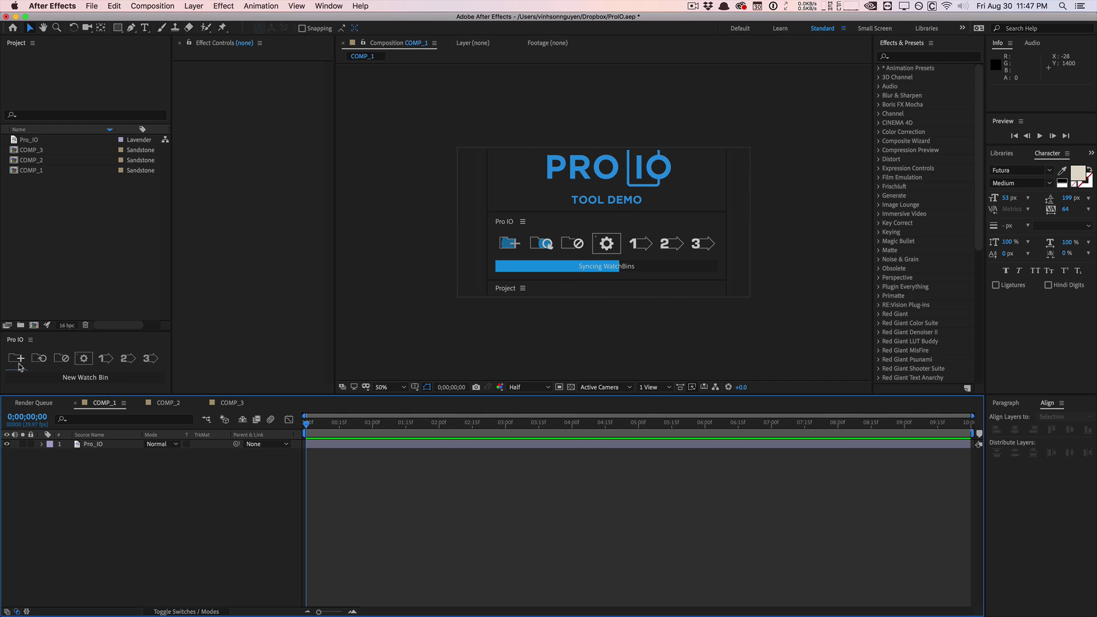
Step: Add the Pro_IO_Project folder from Pro IO Tutorial as a new Pro IO watch bin
{"action": "left_click", "coordinate": [17, 360]}
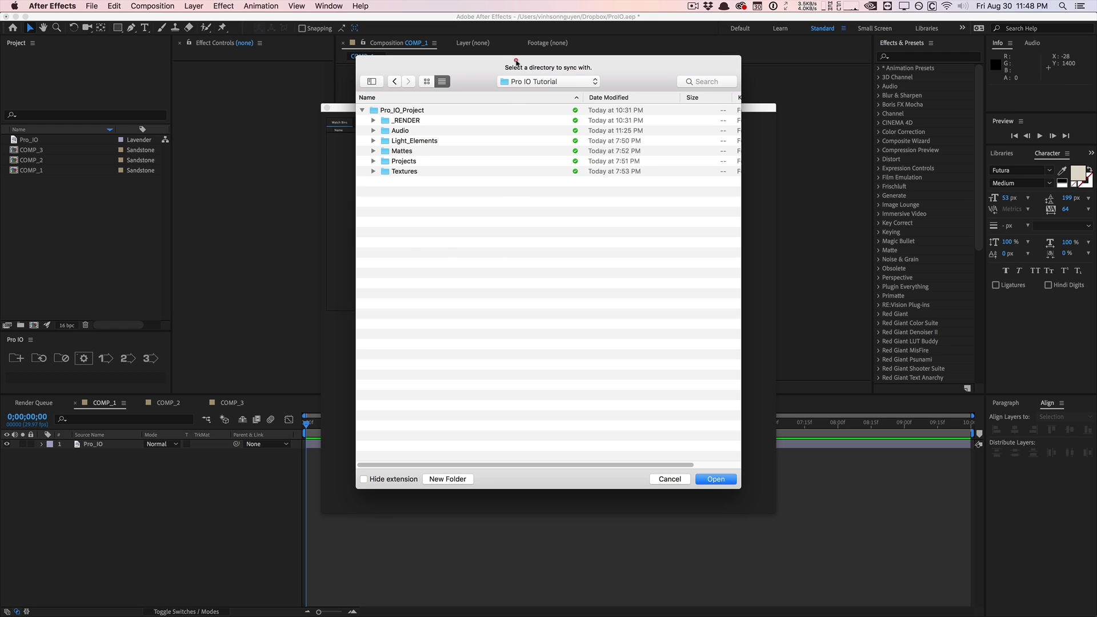
{"action": "left_click_drag", "start_coordinate": [515, 62], "coordinate": [507, 61]}
{"action": "left_click", "coordinate": [406, 108]}
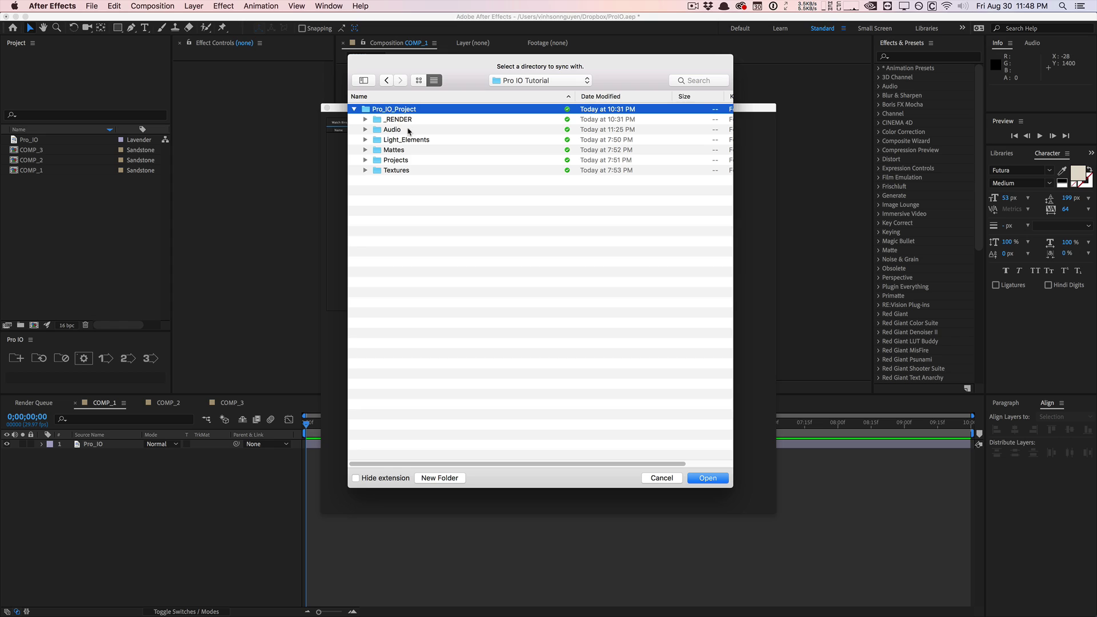
{"action": "left_click", "coordinate": [701, 480]}
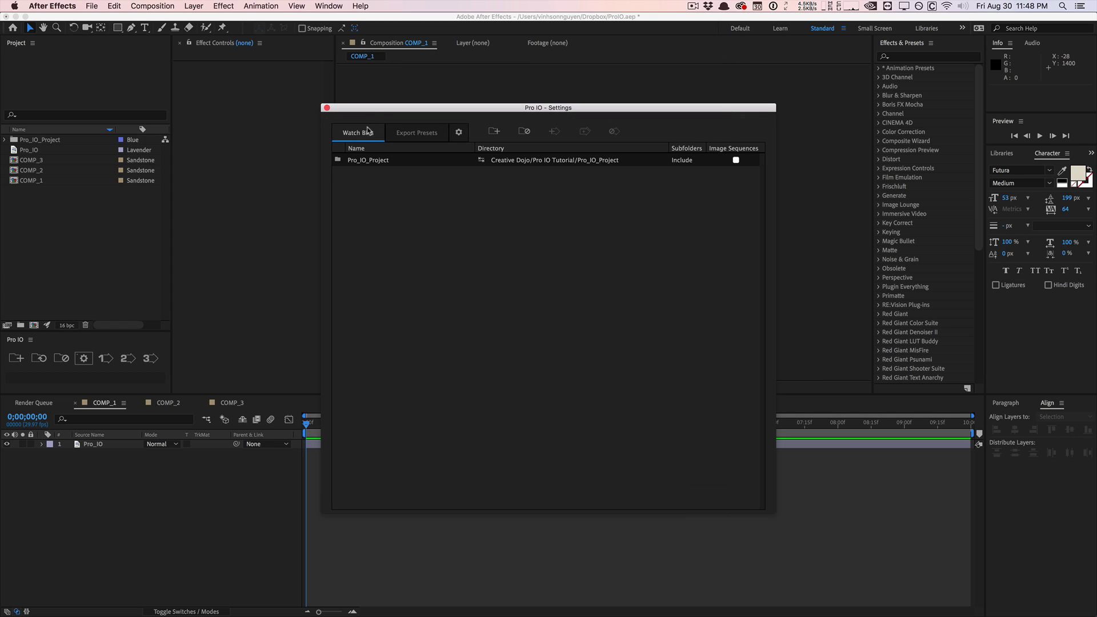
Step: Check the Pro_IO_Project bin's name and absolute/relative path, then show its Subfolders choices
{"action": "left_click_drag", "start_coordinate": [372, 108], "coordinate": [349, 97]}
{"action": "left_click", "coordinate": [366, 147]}
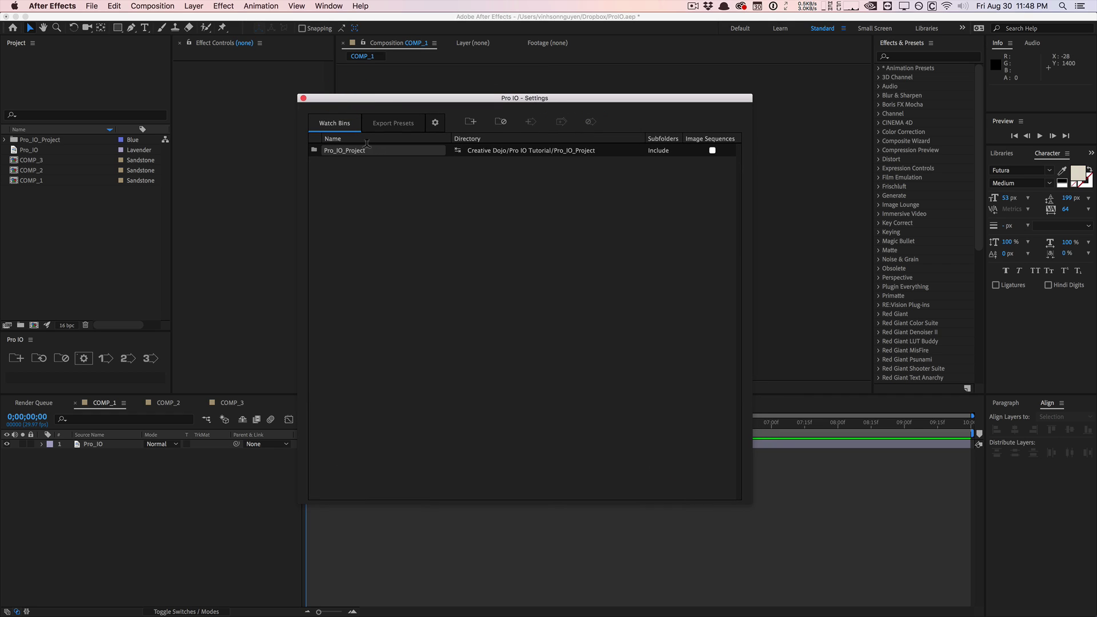
{"action": "left_click", "coordinate": [372, 165]}
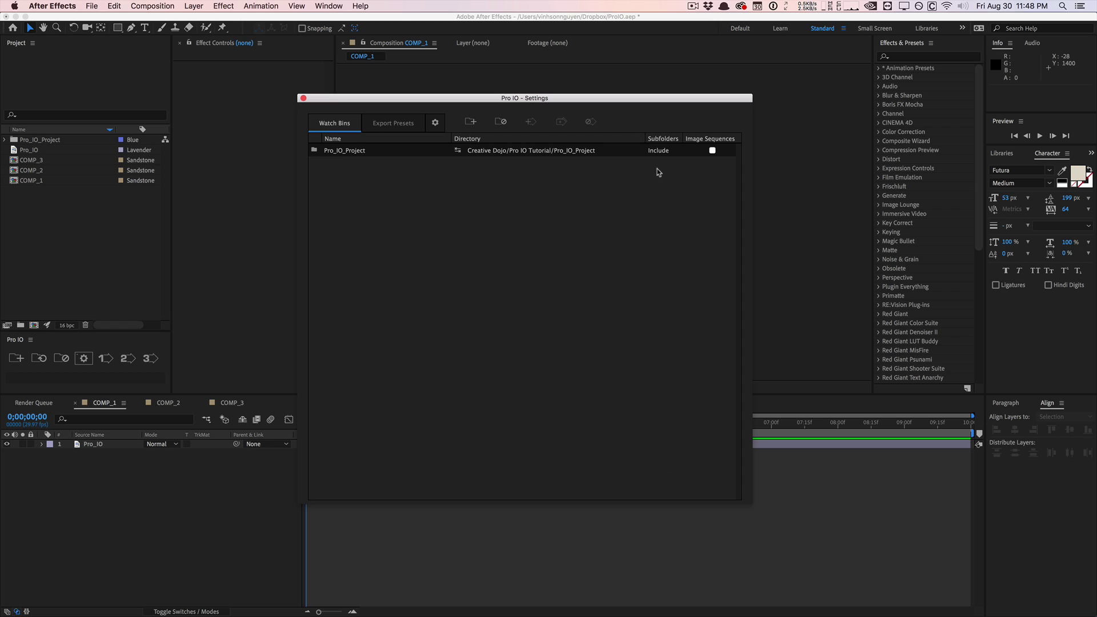
{"action": "double_click", "coordinate": [411, 153]}
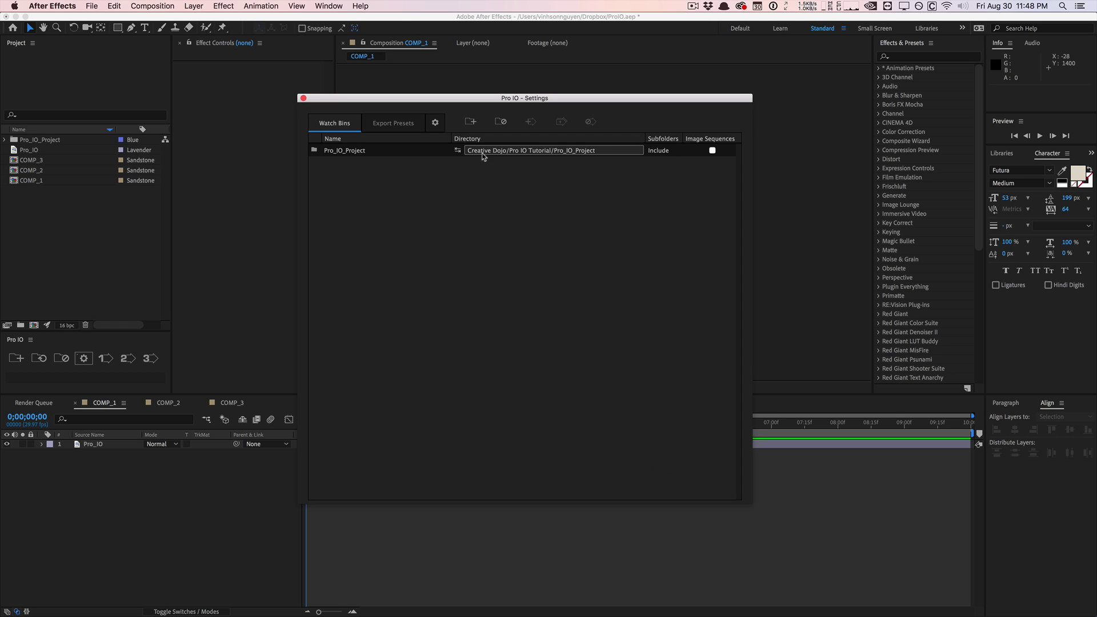
{"action": "left_click", "coordinate": [458, 151]}
{"action": "left_click", "coordinate": [457, 151]}
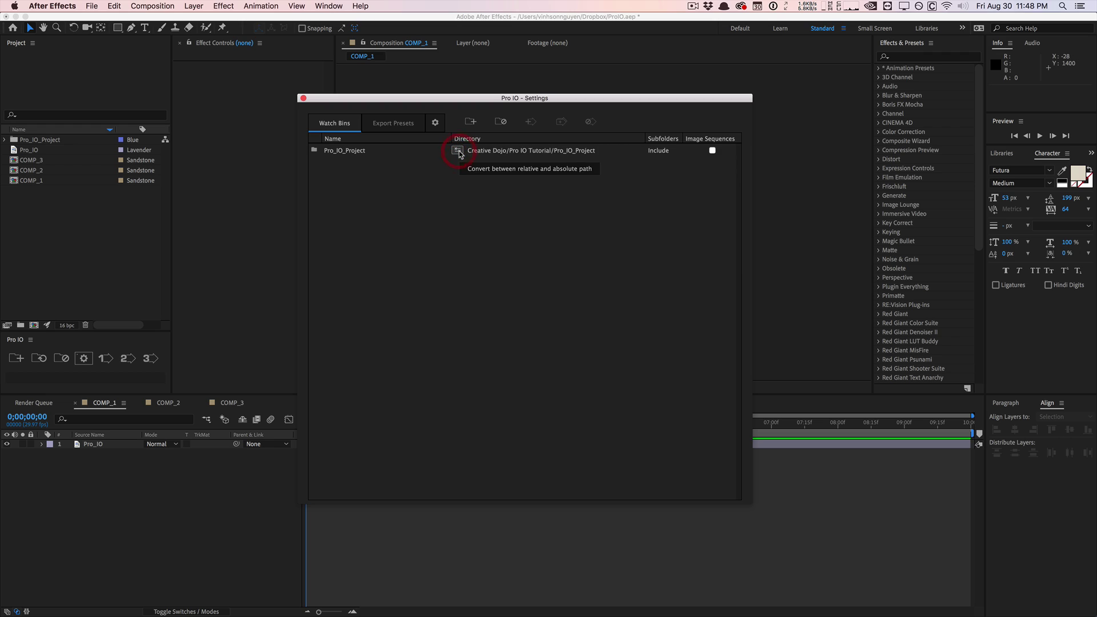
{"action": "left_click", "coordinate": [664, 151]}
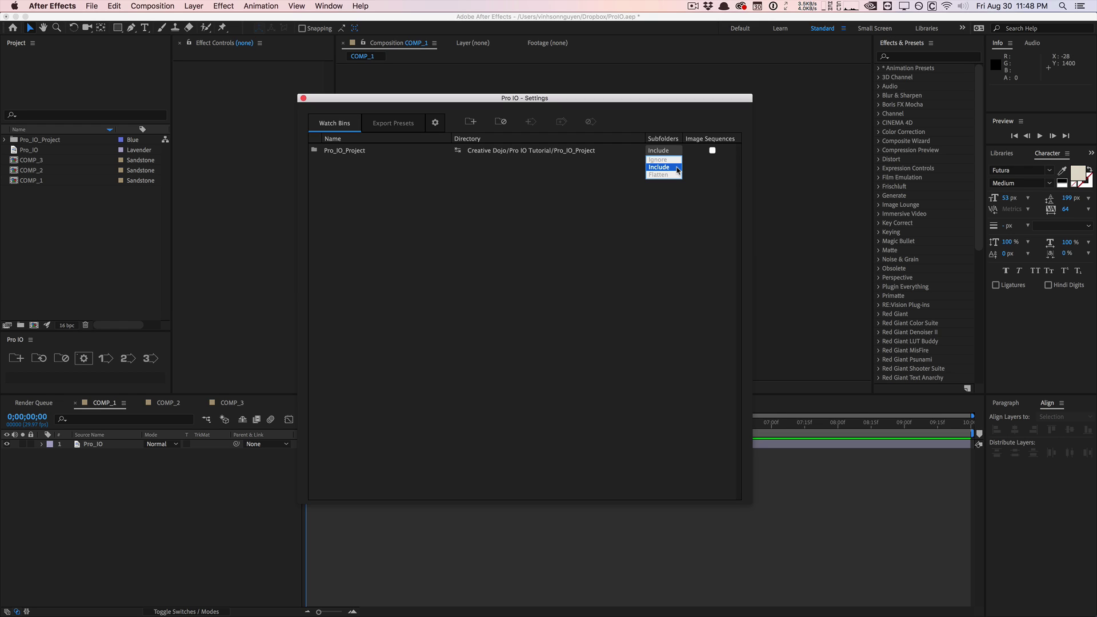
Step: Try Flatten for subfolders, then set the Pro_IO_Project watch bin back to Include
{"action": "left_click", "coordinate": [675, 174]}
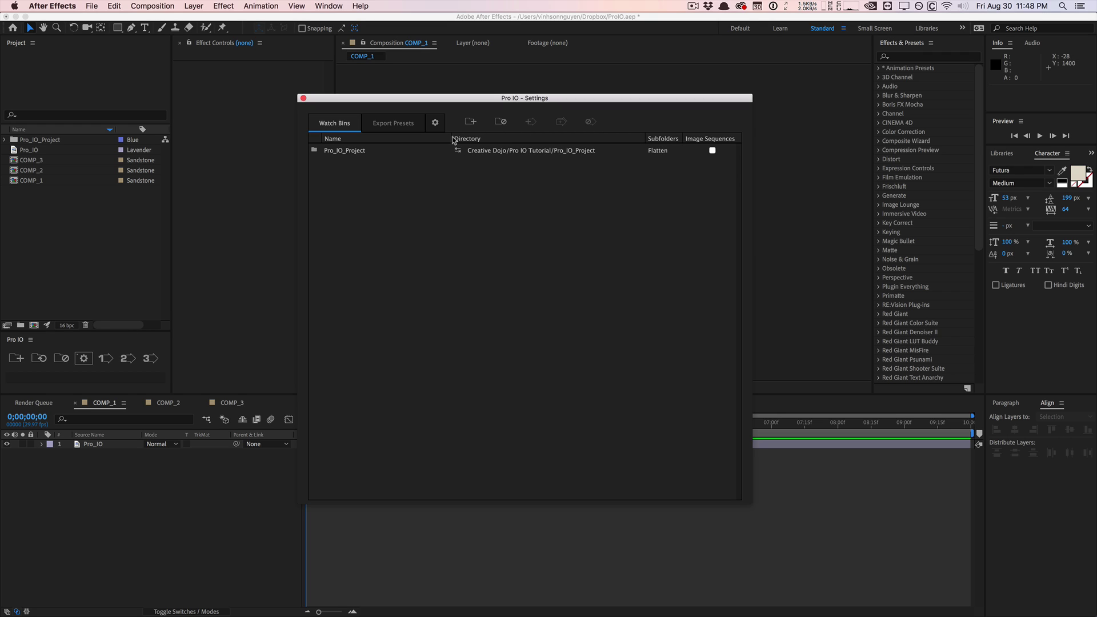
{"action": "left_click", "coordinate": [422, 149]}
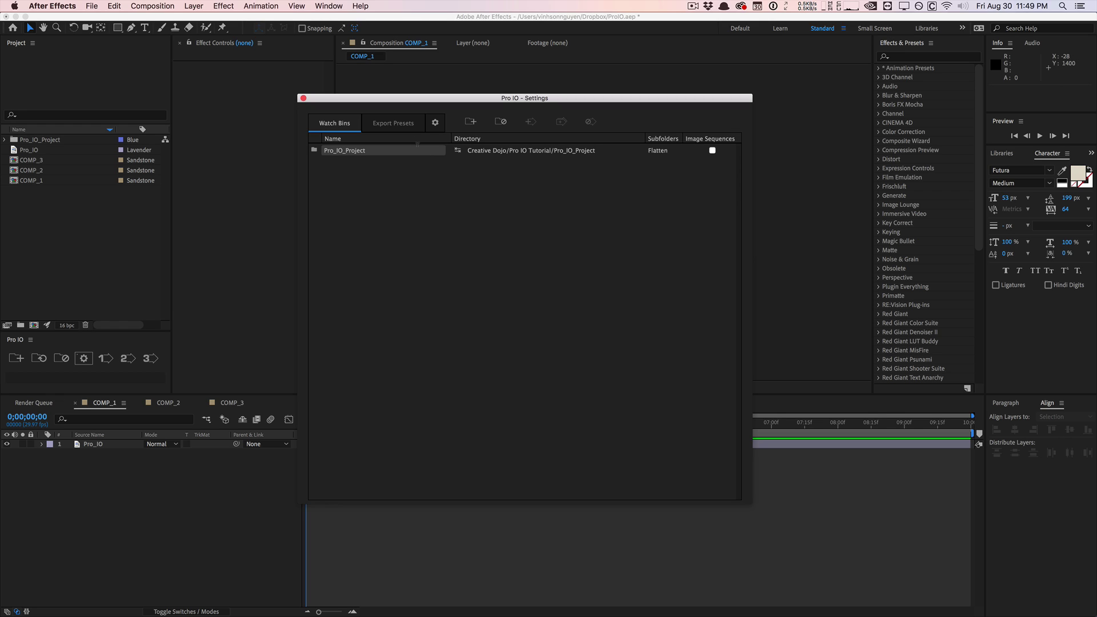
{"action": "left_click", "coordinate": [638, 177]}
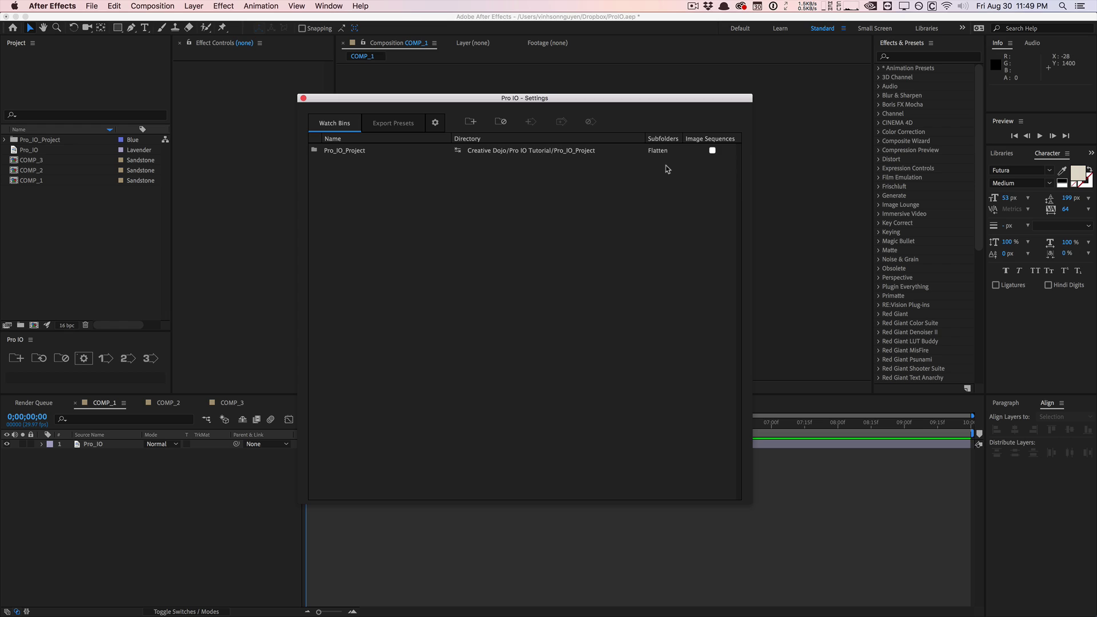
{"action": "left_click", "coordinate": [656, 151]}
{"action": "left_click", "coordinate": [659, 166]}
{"action": "left_click", "coordinate": [68, 216]}
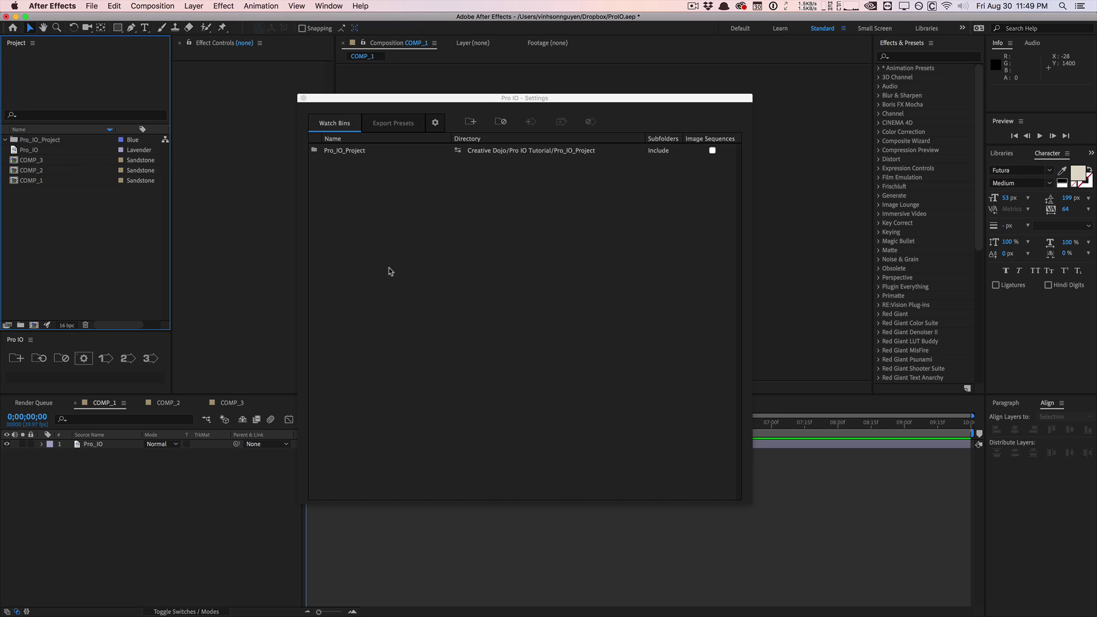
Step: Sync watch bins and expand the imported Textures, Projects, Mattes, Light_Elements and Audio folders
{"action": "left_click", "coordinate": [38, 358]}
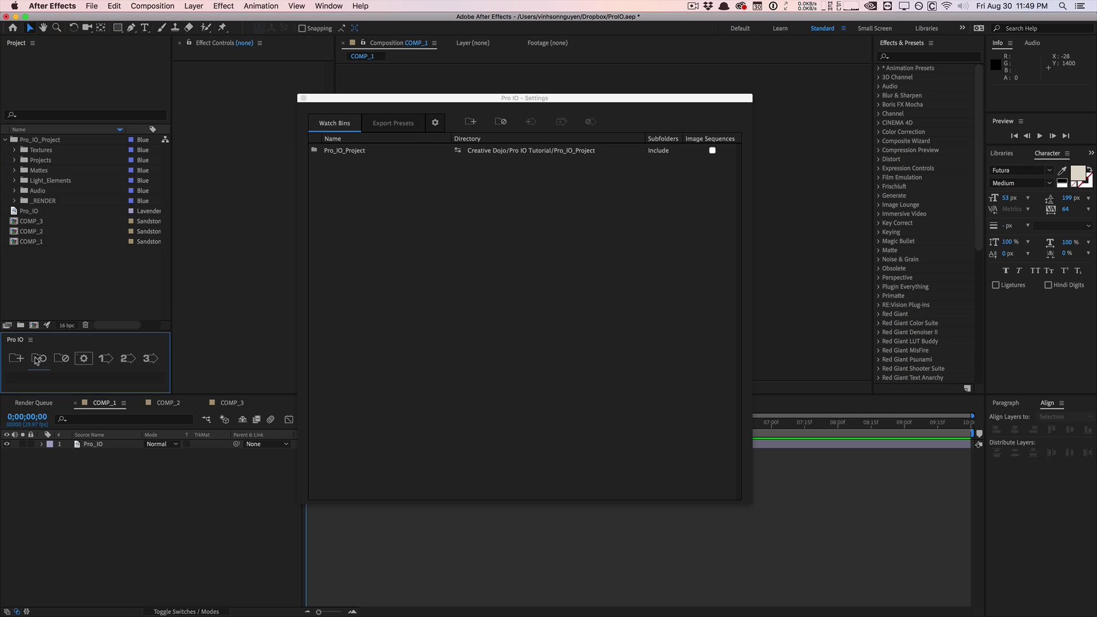
{"action": "left_click", "coordinate": [14, 150]}
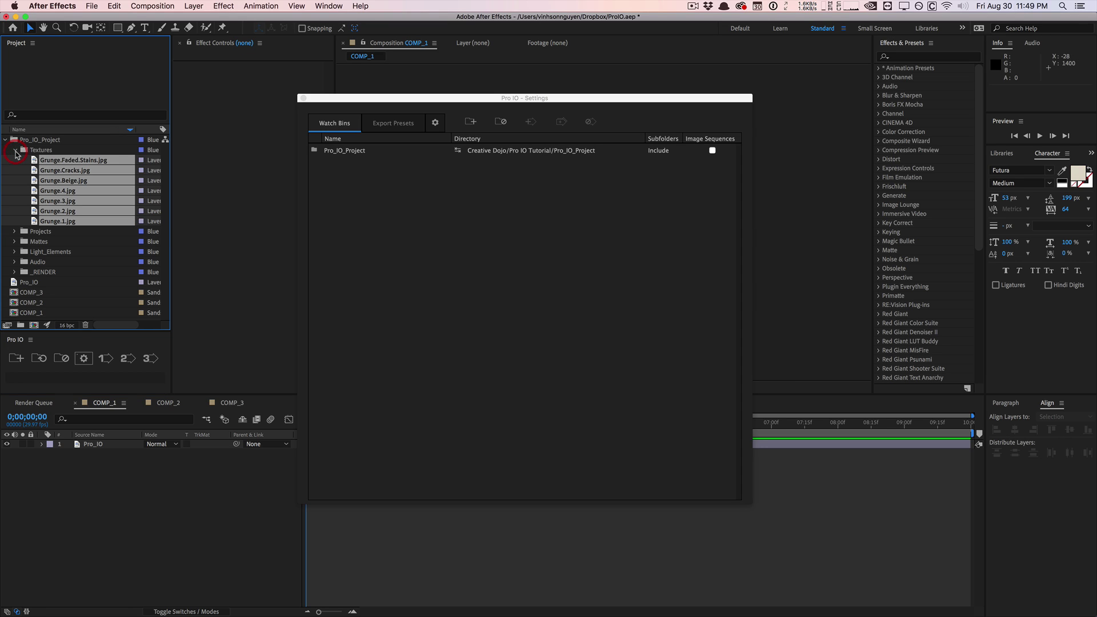
{"action": "left_click", "coordinate": [14, 232]}
{"action": "left_click", "coordinate": [14, 241]}
{"action": "scroll", "coordinate": [15, 245], "scroll_direction": "down", "scroll_amount": 2}
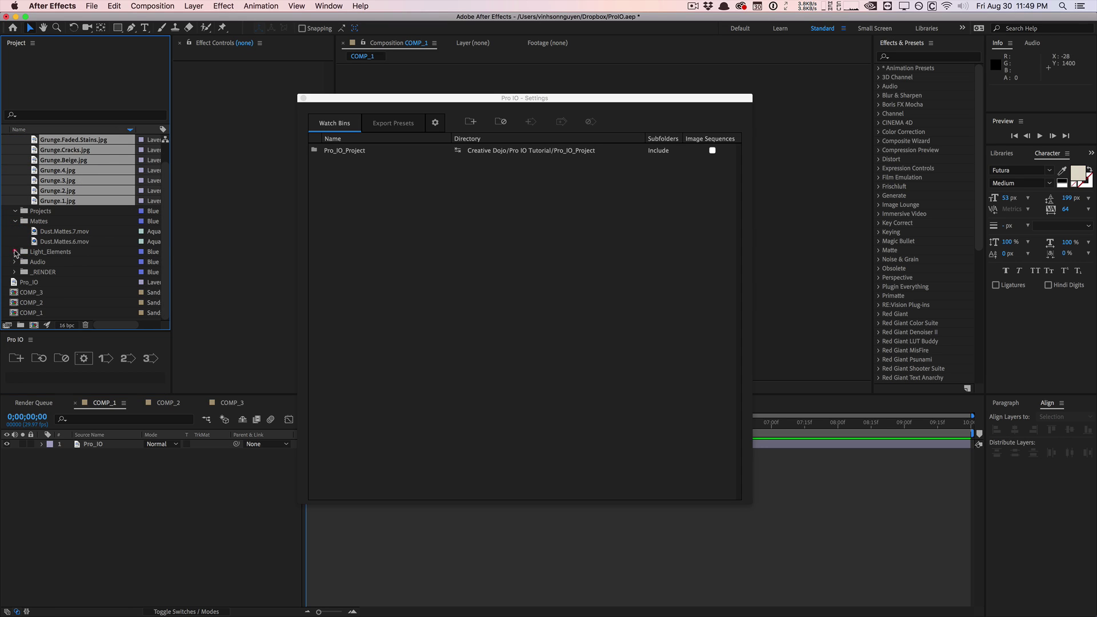
{"action": "left_click", "coordinate": [14, 251]}
{"action": "scroll", "coordinate": [14, 263], "scroll_direction": "down", "scroll_amount": 3}
{"action": "left_click", "coordinate": [14, 272]}
{"action": "scroll", "coordinate": [14, 274], "scroll_direction": "down", "scroll_amount": 3}
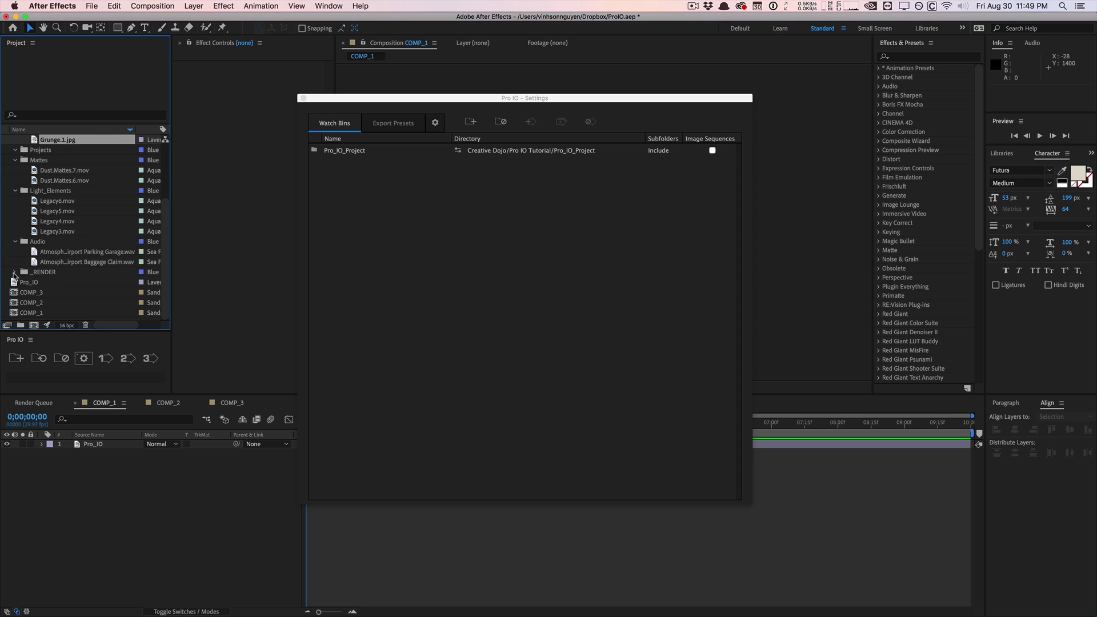
{"action": "scroll", "coordinate": [15, 268], "scroll_direction": "up", "scroll_amount": 4}
{"action": "left_click", "coordinate": [461, 212]}
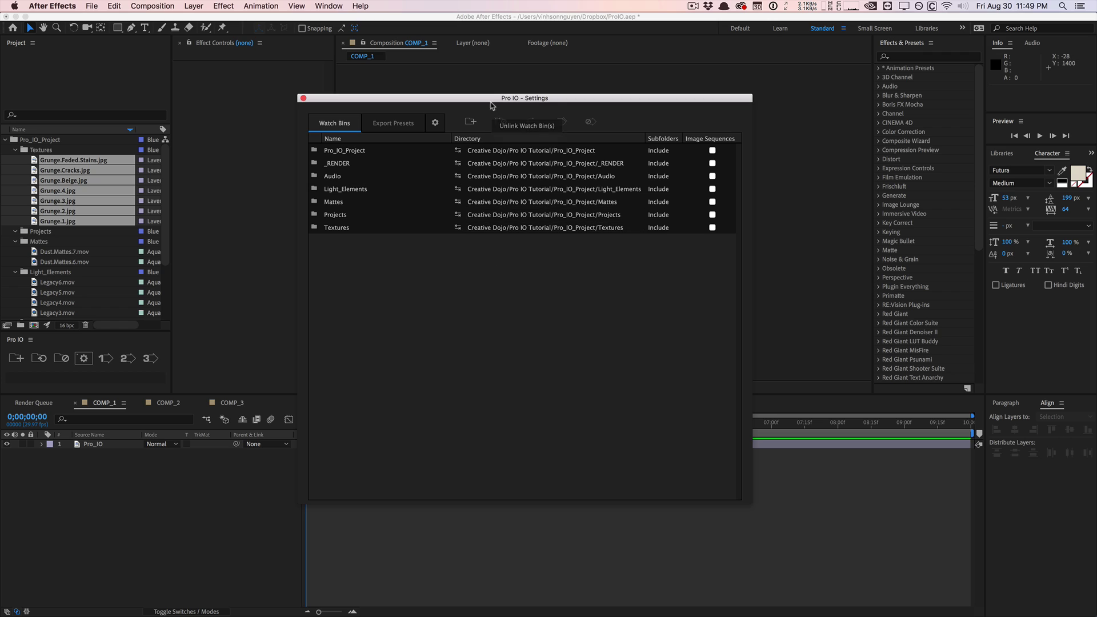
{"action": "left_click_drag", "start_coordinate": [491, 106], "coordinate": [480, 98]}
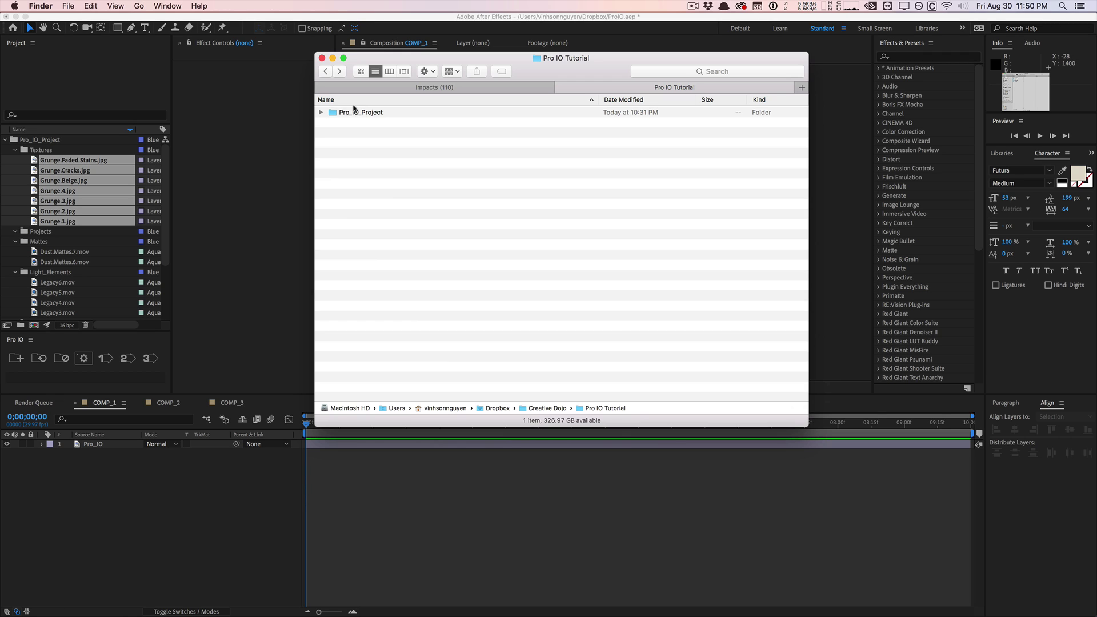
Step: Paste Impact 1–5.wav from the Impacts library into Pro_IO_Project's Audio folder, then minimize Finder
{"action": "double_click", "coordinate": [354, 112]}
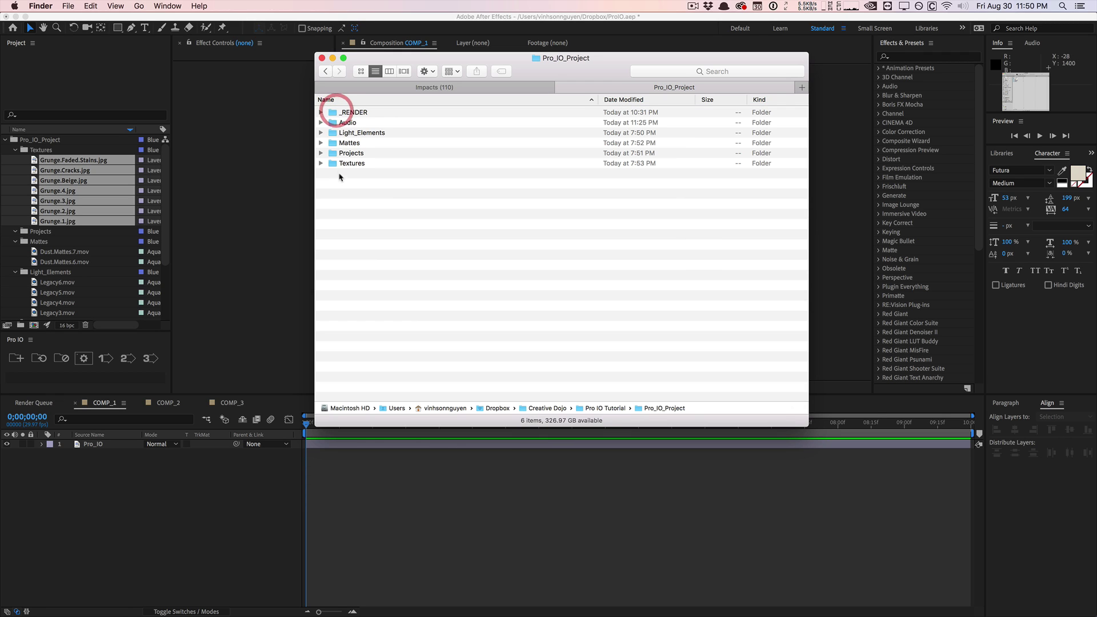
{"action": "double_click", "coordinate": [347, 122]}
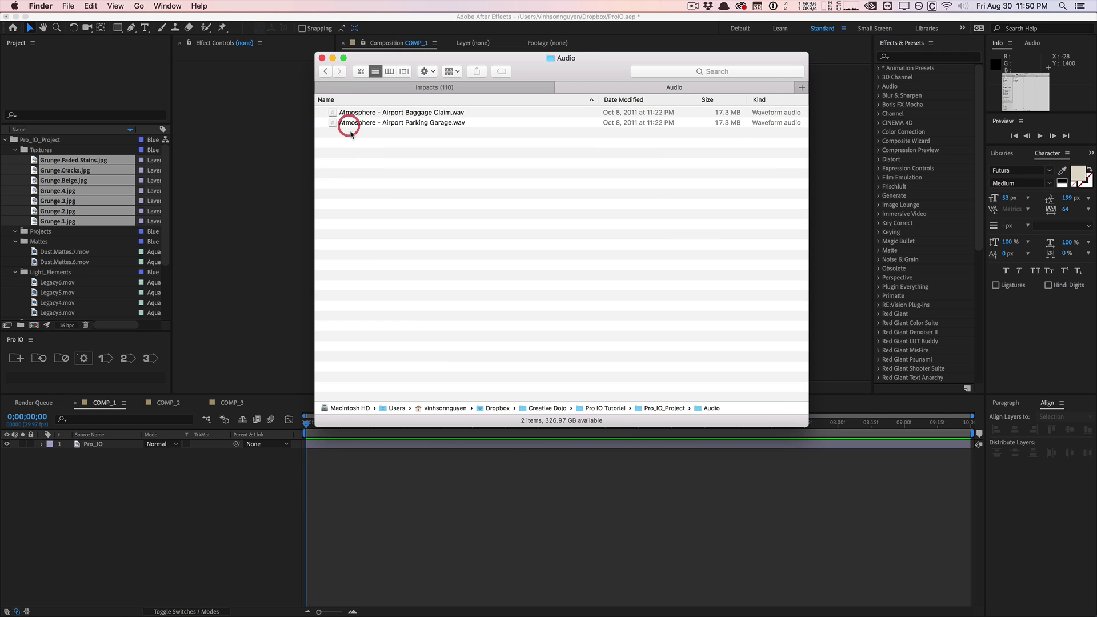
{"action": "left_click", "coordinate": [417, 88]}
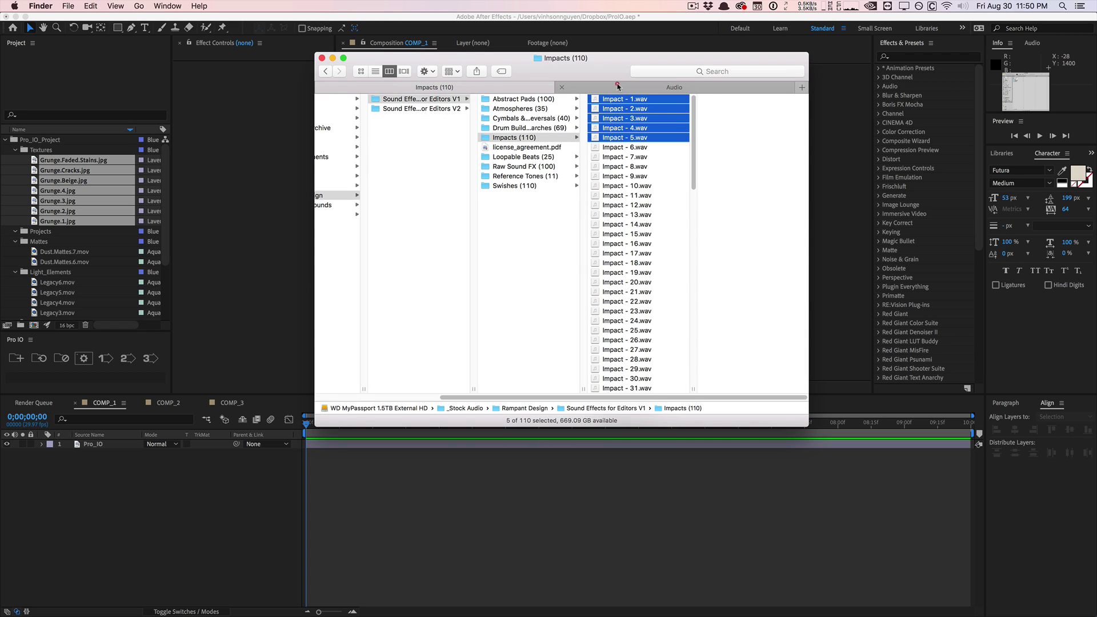
{"action": "left_click", "coordinate": [618, 87]}
{"action": "left_click", "coordinate": [511, 194]}
{"action": "key", "text": "super+v"}
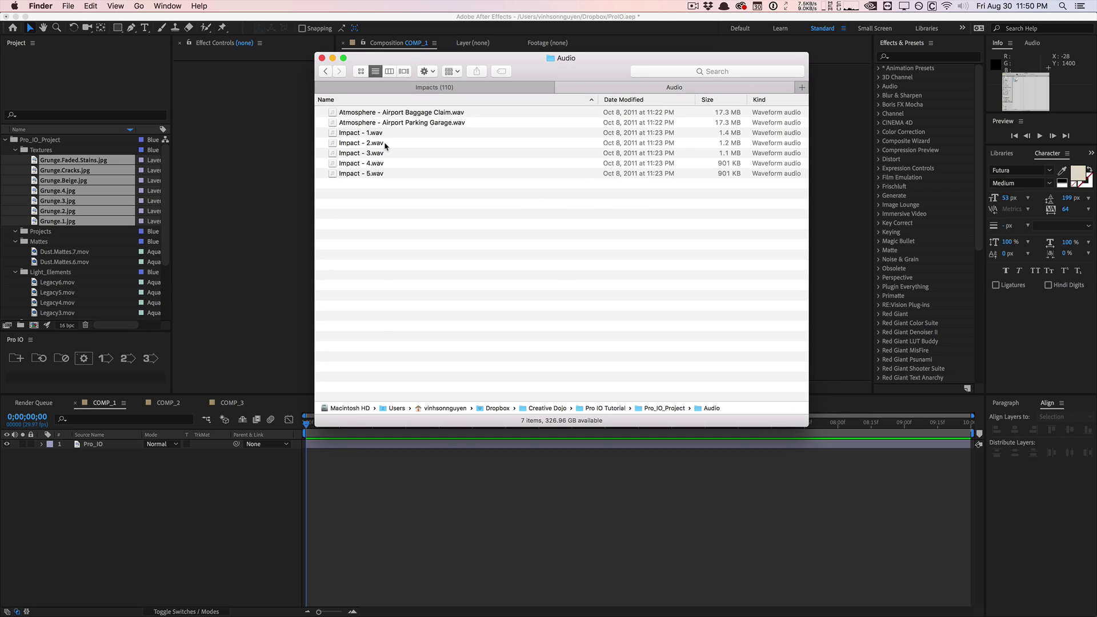
{"action": "left_click", "coordinate": [333, 59]}
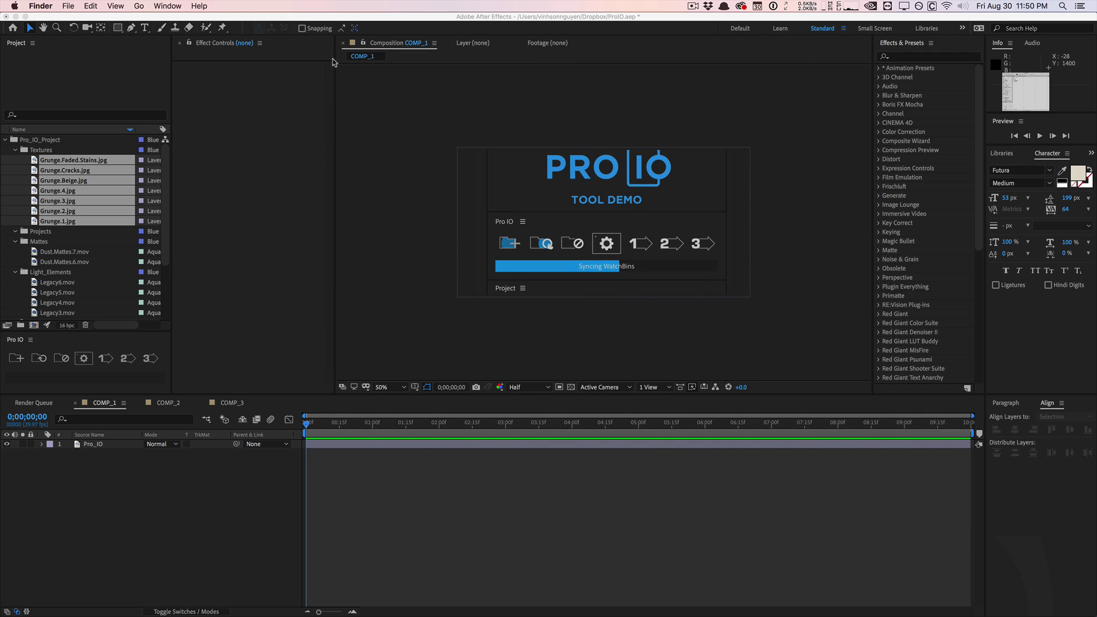
{"action": "left_click", "coordinate": [108, 193]}
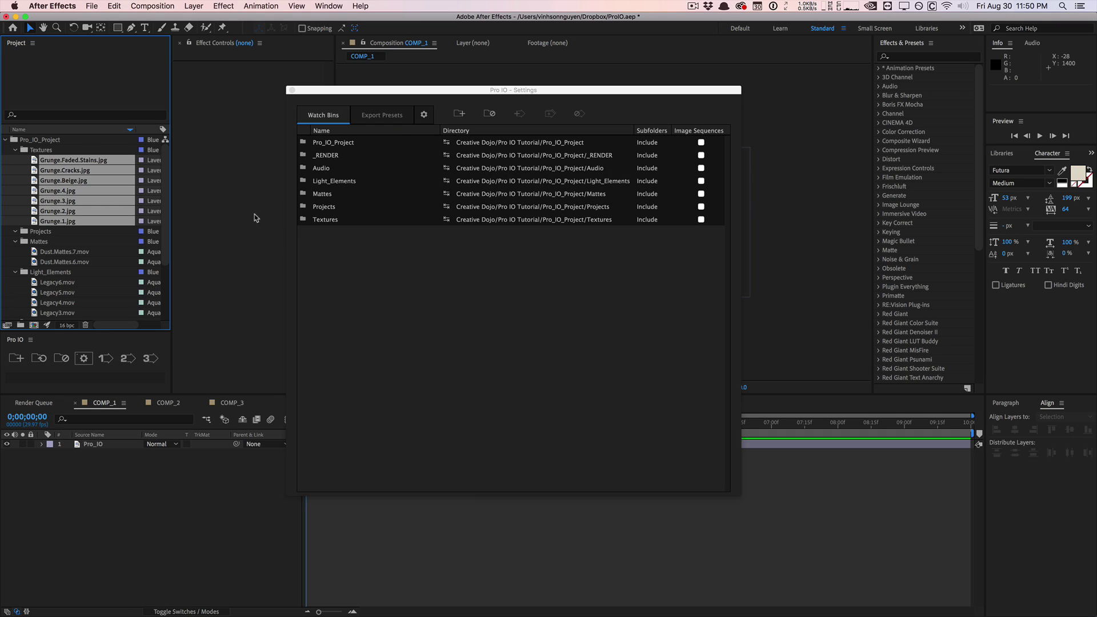
{"action": "scroll", "coordinate": [67, 255], "scroll_direction": "down", "scroll_amount": 5}
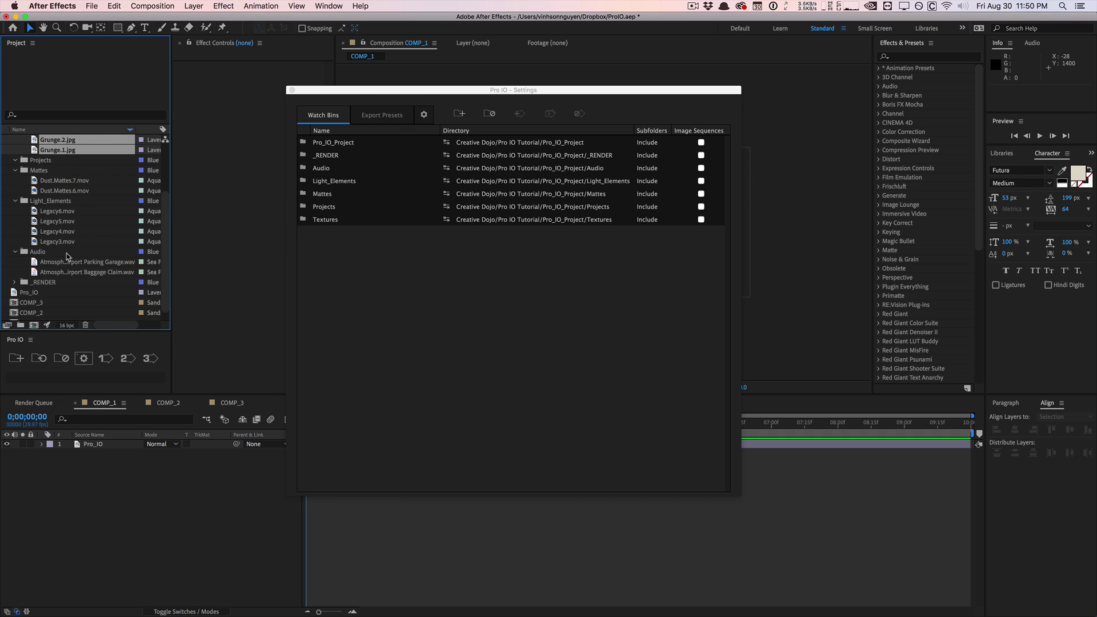
{"action": "left_click", "coordinate": [42, 252]}
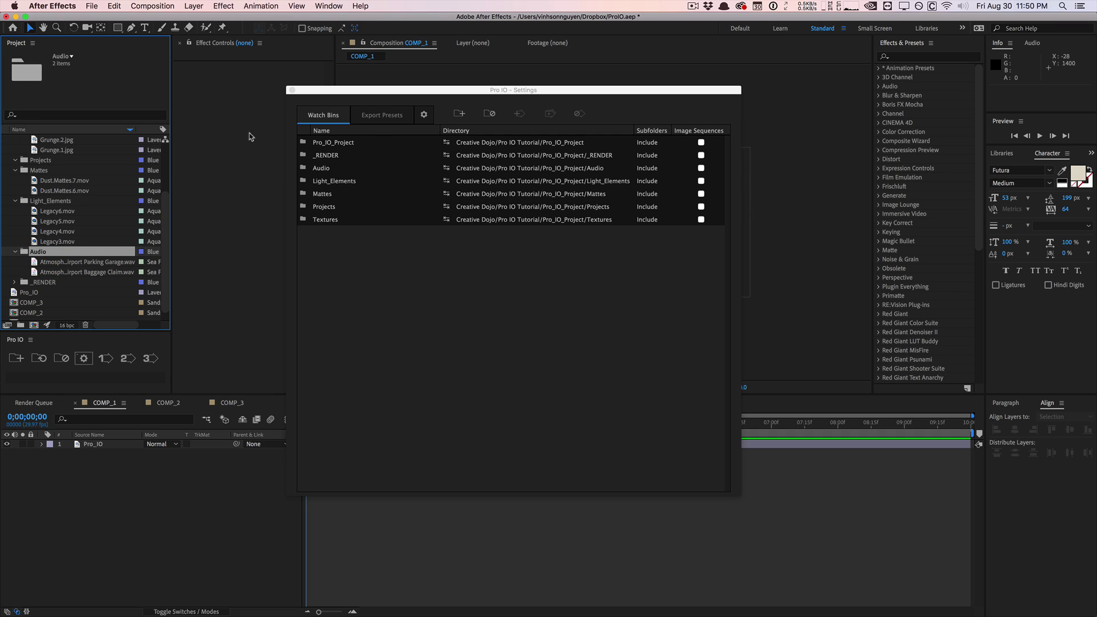
{"action": "left_click", "coordinate": [40, 359]}
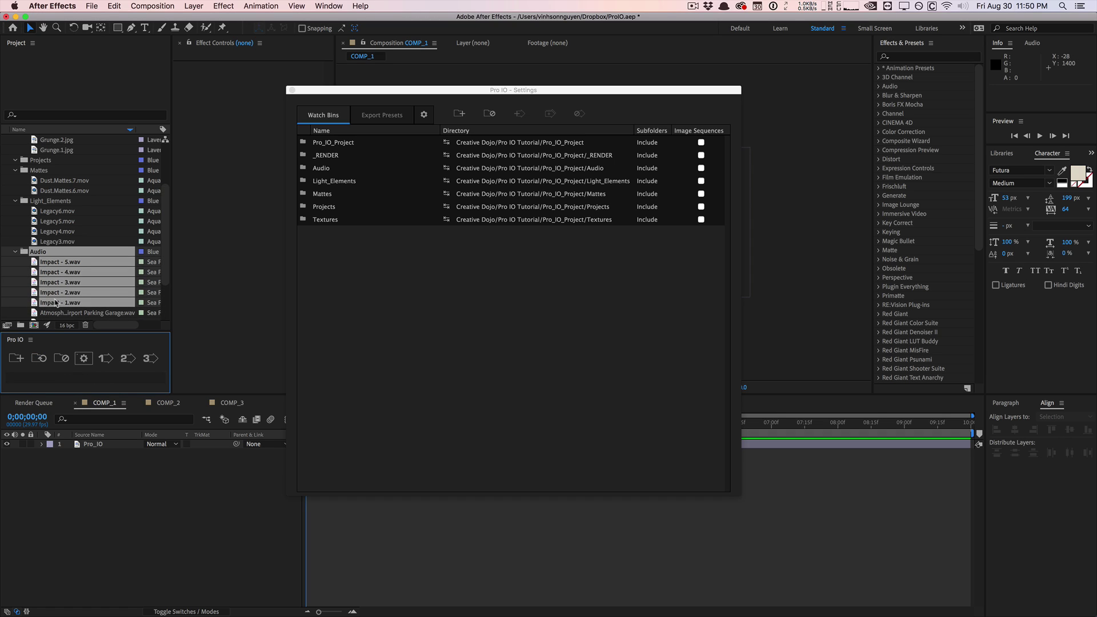
{"action": "scroll", "coordinate": [56, 299], "scroll_direction": "down", "scroll_amount": 2}
{"action": "scroll", "coordinate": [56, 298], "scroll_direction": "down", "scroll_amount": 1}
{"action": "left_click", "coordinate": [57, 292]}
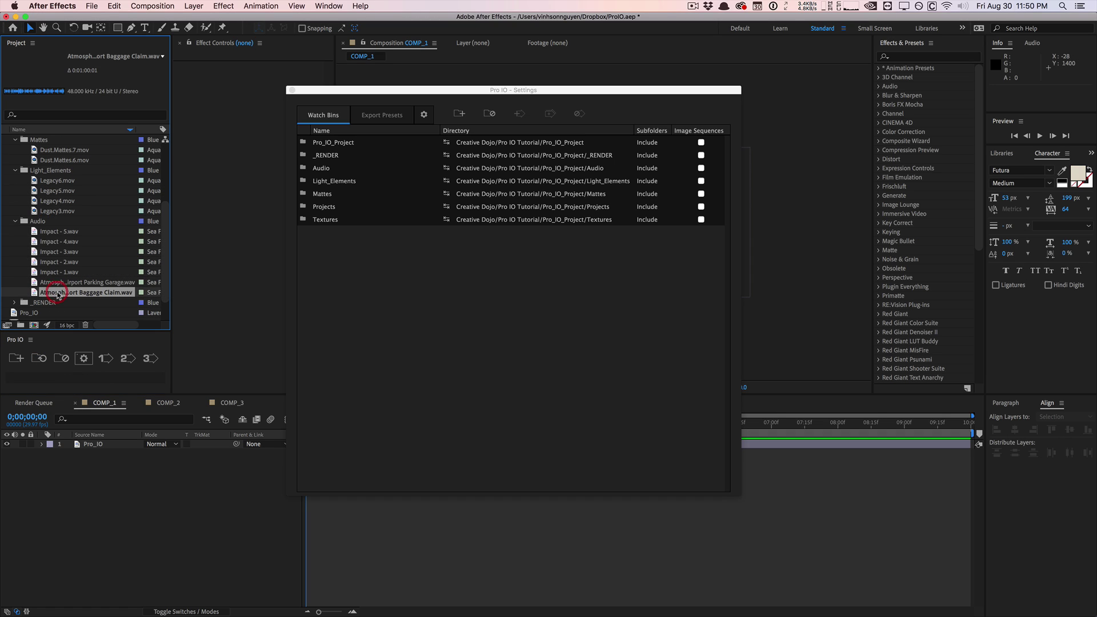
{"action": "left_click", "coordinate": [71, 242]}
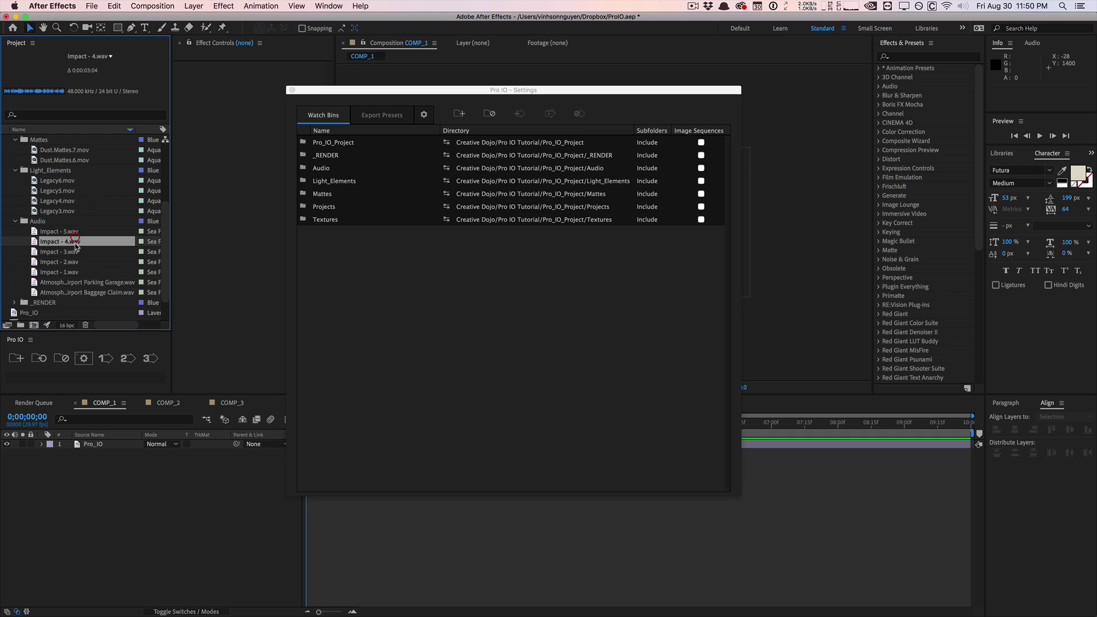
{"action": "left_click", "coordinate": [71, 272]}
{"action": "left_click", "coordinate": [72, 231]}
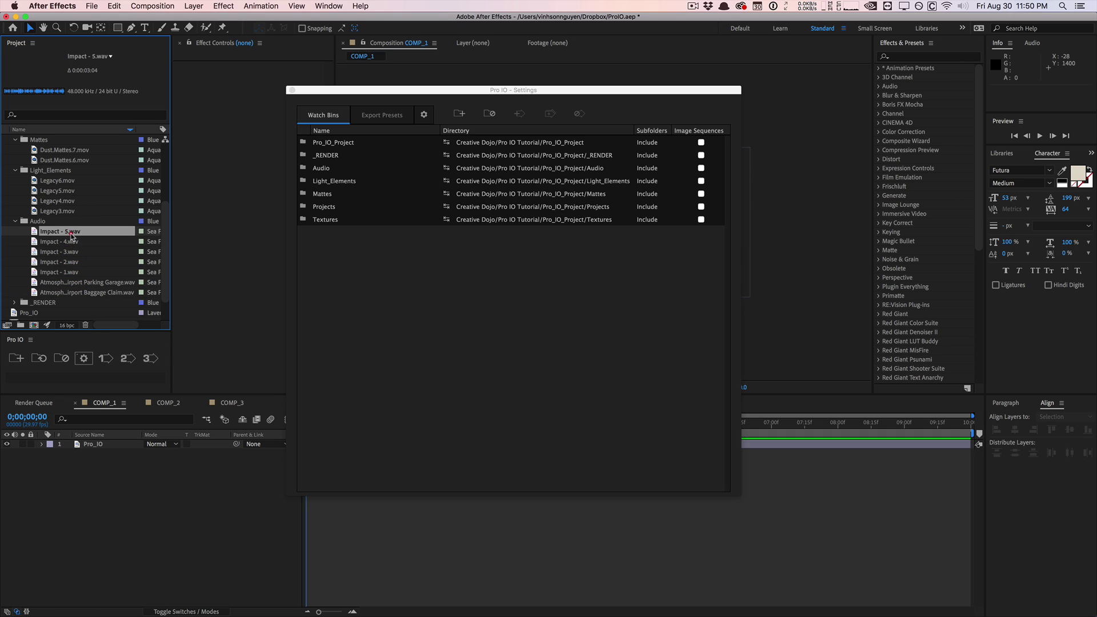
{"action": "left_click", "coordinate": [71, 271]}
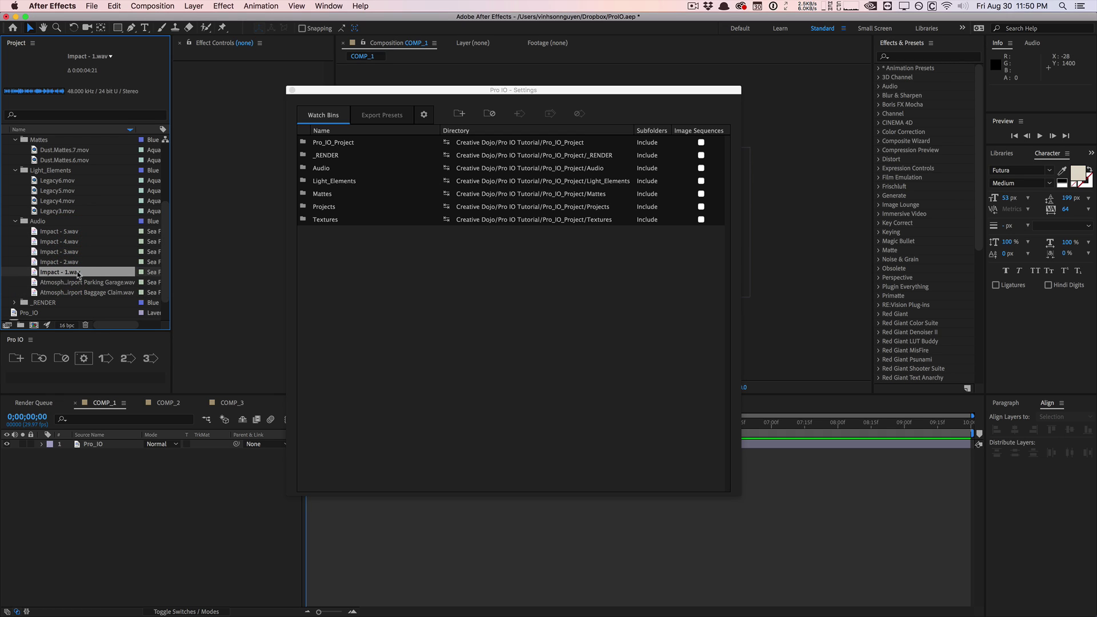
{"action": "scroll", "coordinate": [87, 278], "scroll_direction": "up", "scroll_amount": 1}
{"action": "scroll", "coordinate": [88, 279], "scroll_direction": "up", "scroll_amount": 6}
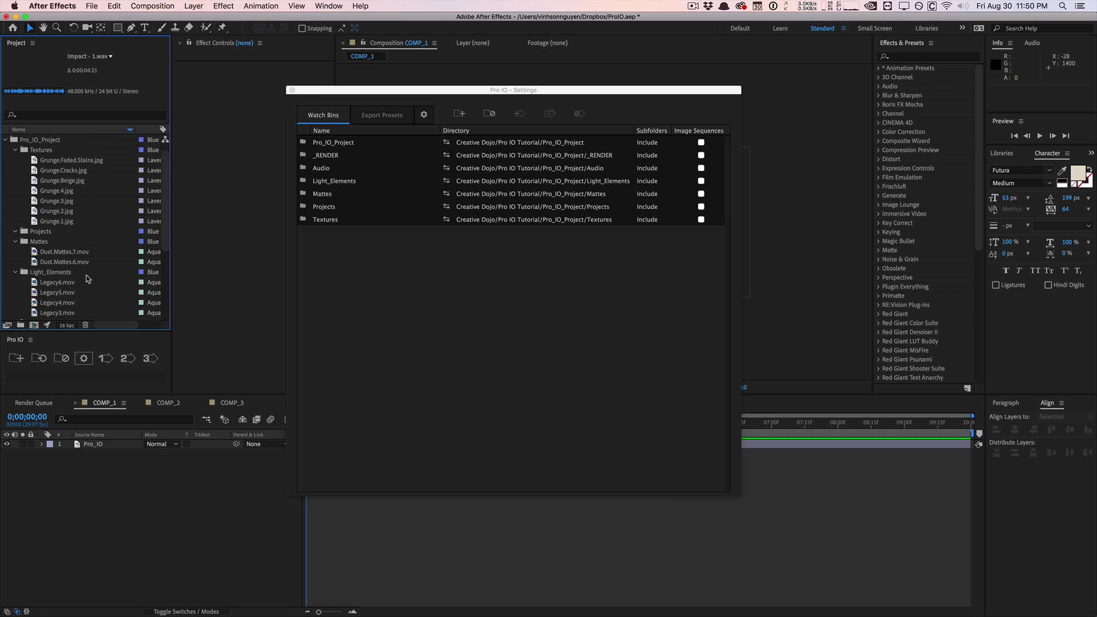
{"action": "scroll", "coordinate": [87, 278], "scroll_direction": "down", "scroll_amount": 1}
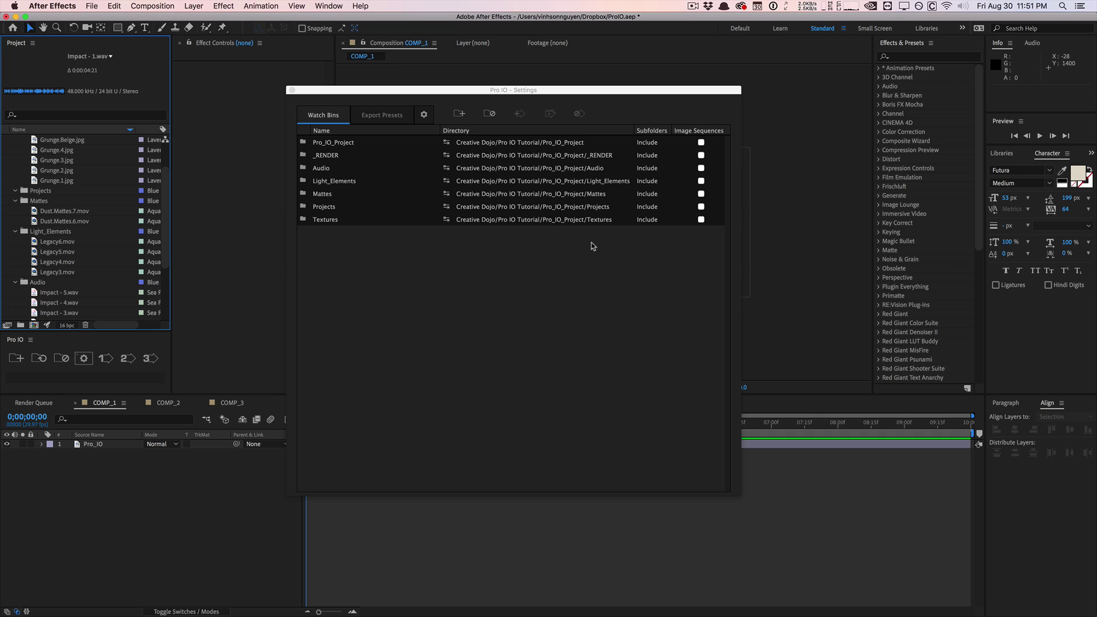
{"action": "scroll", "coordinate": [62, 237], "scroll_direction": "up", "scroll_amount": 3}
{"action": "scroll", "coordinate": [61, 237], "scroll_direction": "up", "scroll_amount": 1}
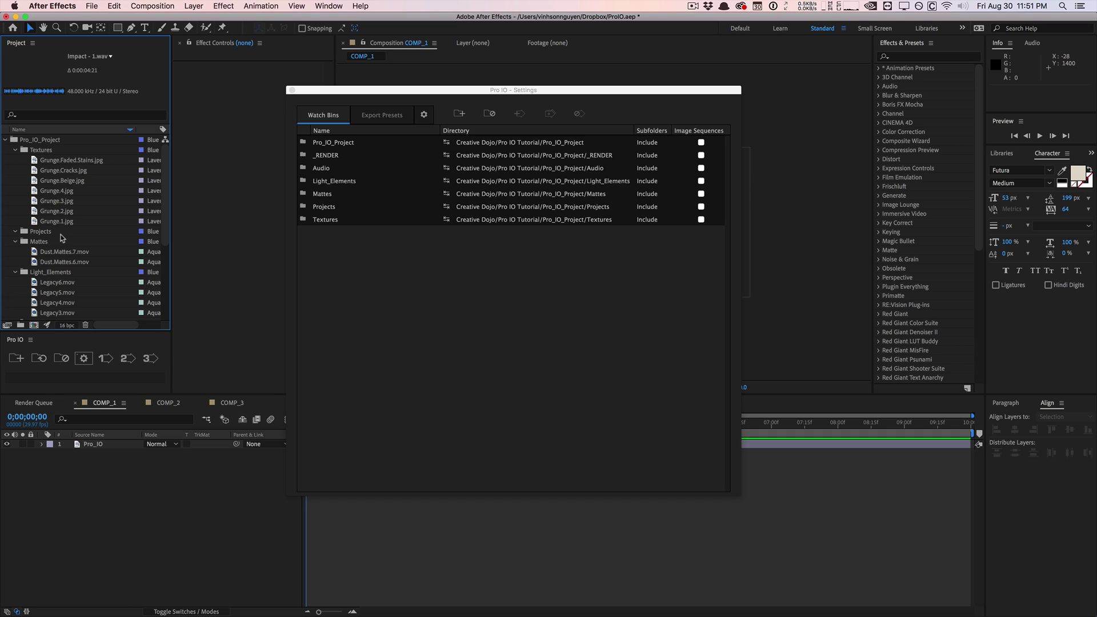
Step: Delete the existing export preset 1 in Pro IO's Export Presets
{"action": "left_click", "coordinate": [383, 120]}
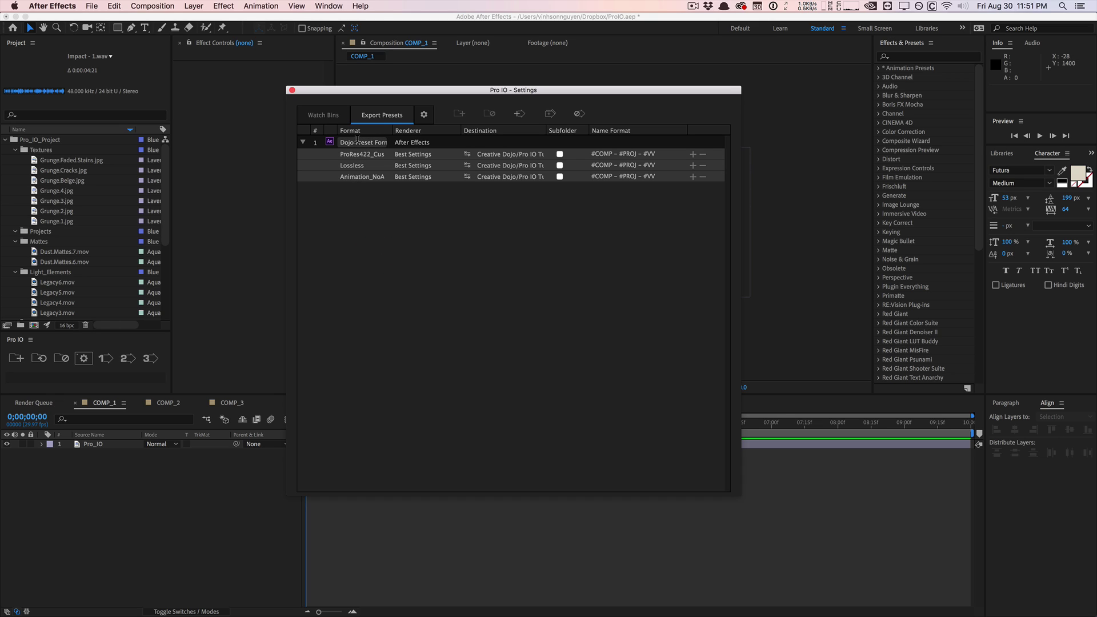
{"action": "left_click", "coordinate": [334, 148]}
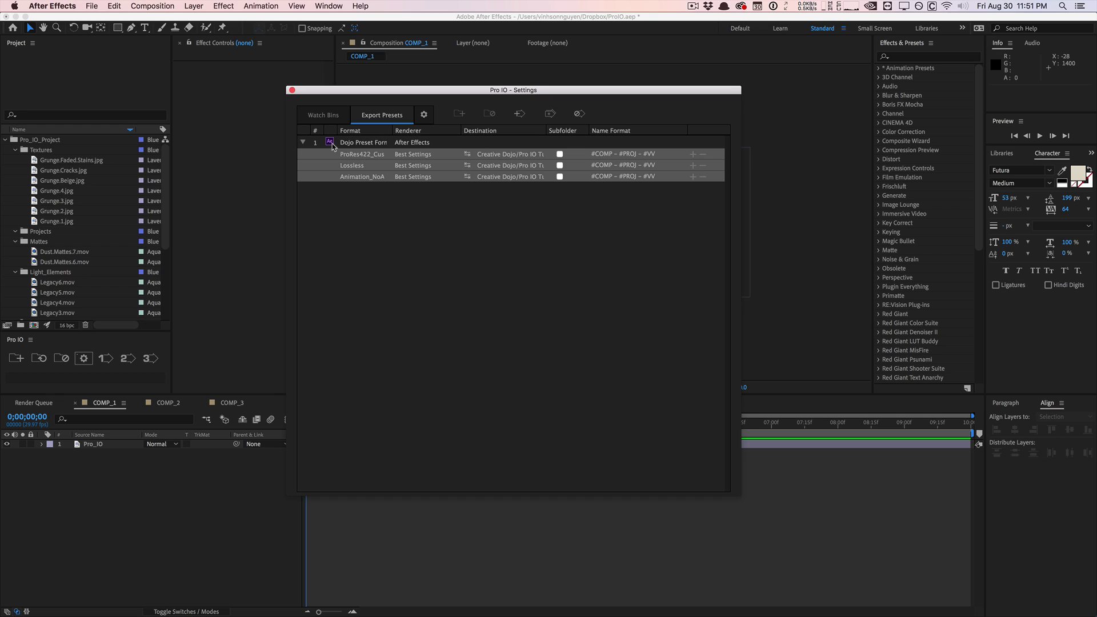
{"action": "right_click", "coordinate": [332, 144]}
{"action": "left_click", "coordinate": [341, 159]}
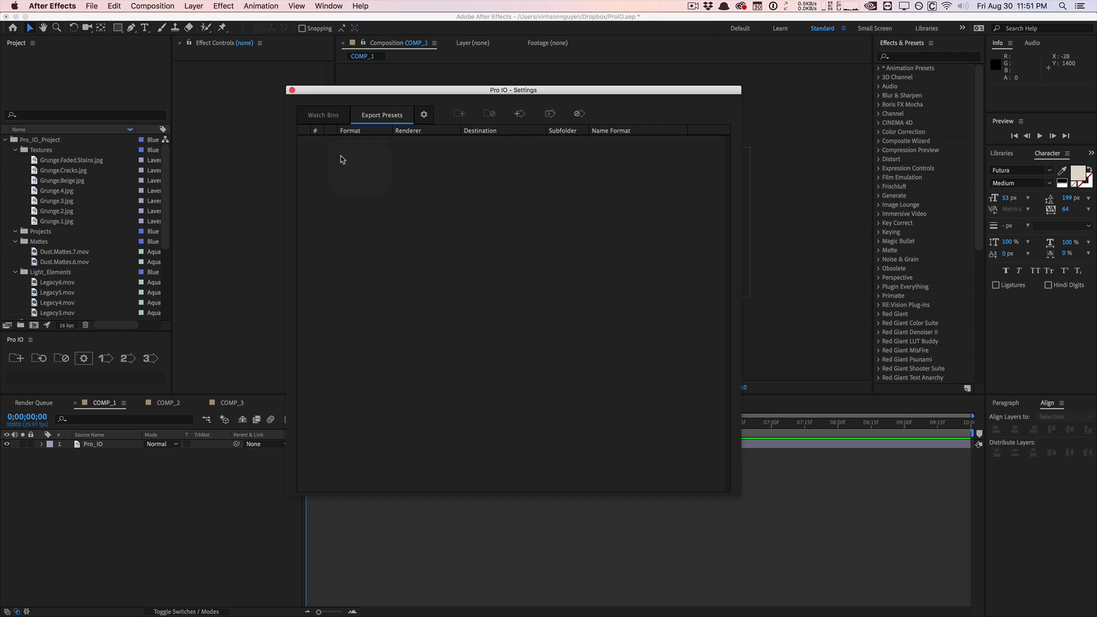
Step: Show the Render Queue and the COMP_3 timeline, keeping Pro IO settings in front
{"action": "left_click", "coordinate": [34, 403]}
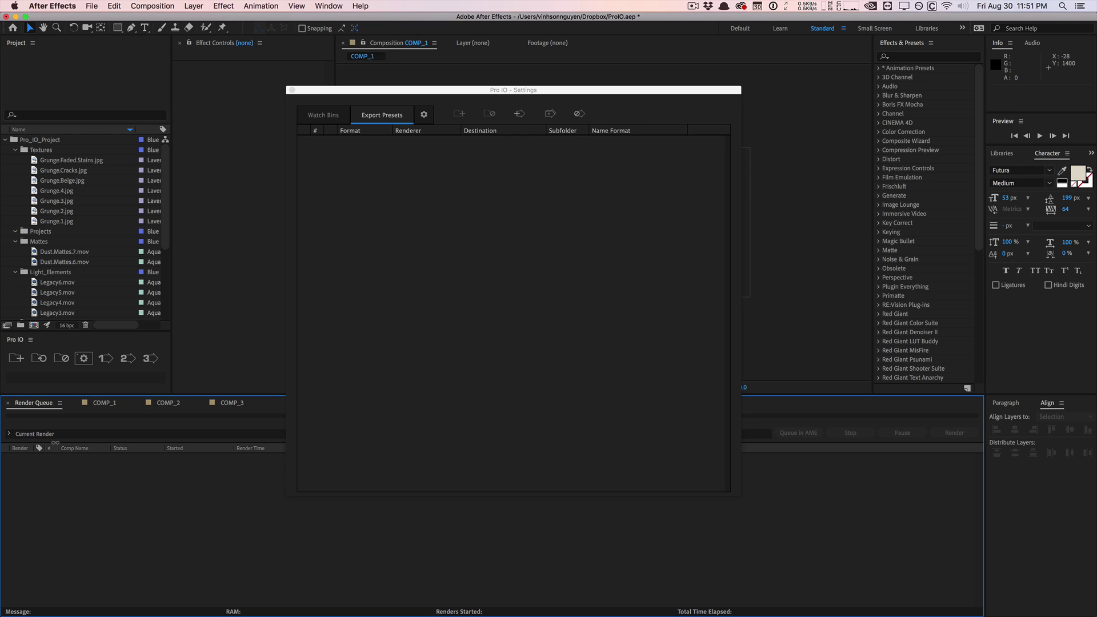
{"action": "left_click", "coordinate": [233, 404]}
{"action": "left_click", "coordinate": [422, 342]}
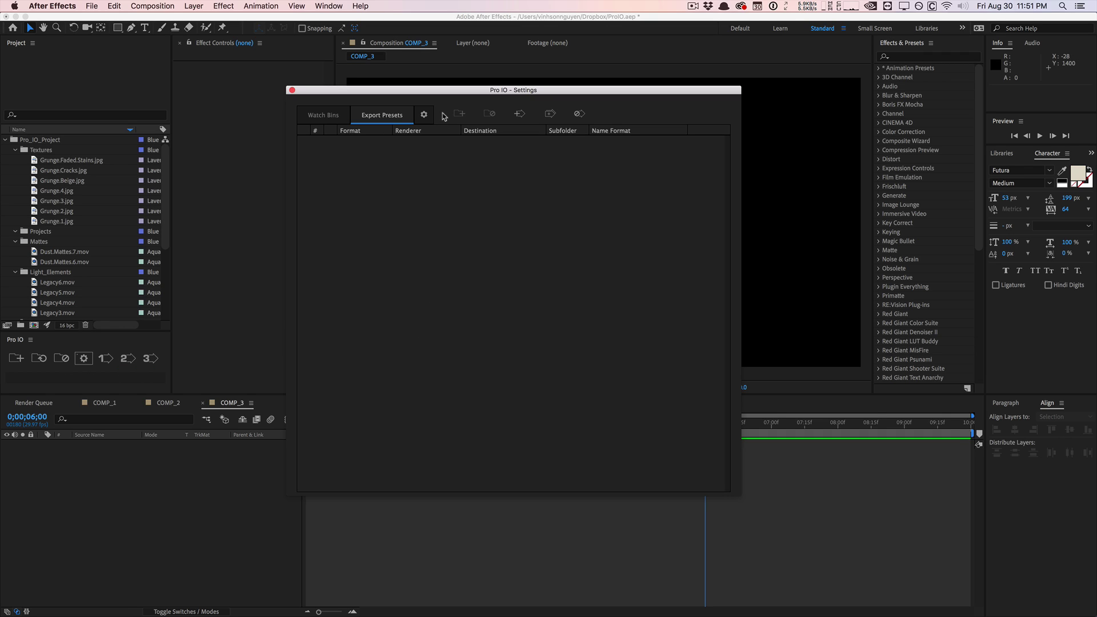
Step: Create a new export preset named Dojo Preset with After Effects as renderer
{"action": "left_click", "coordinate": [514, 114]}
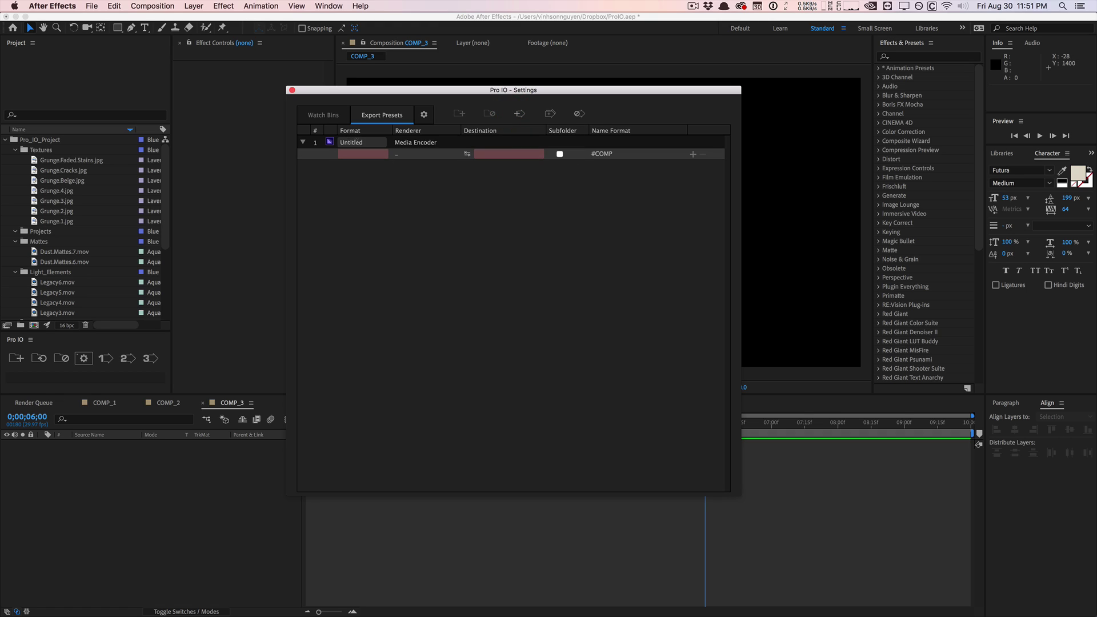
{"action": "left_click", "coordinate": [355, 142]}
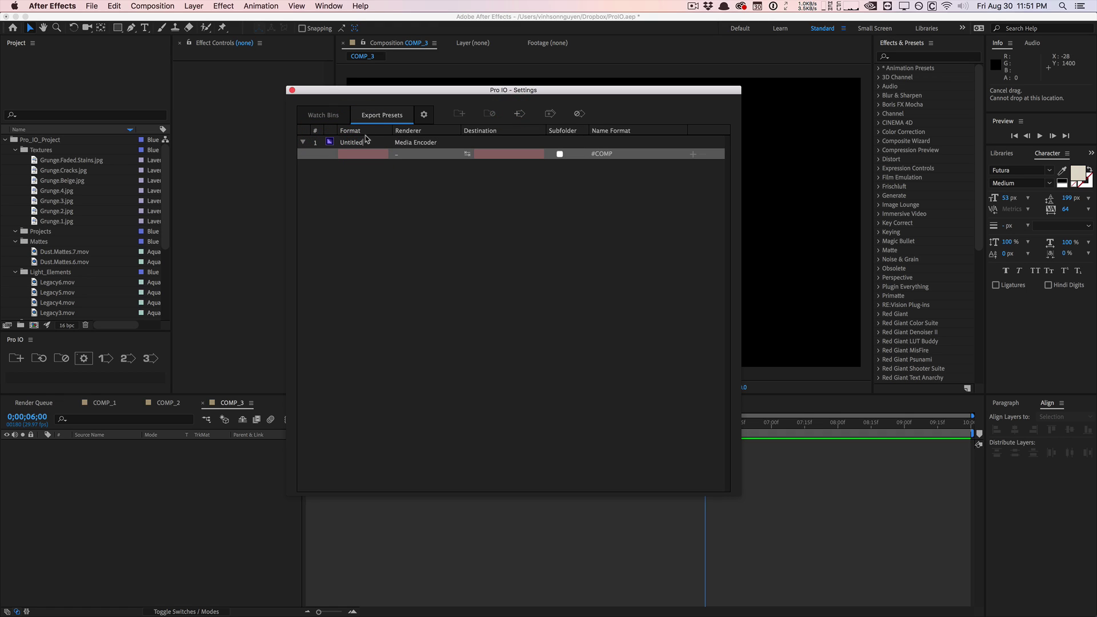
{"action": "key", "text": "Delete"}
{"action": "key", "text": "Delete"}
{"action": "key", "text": "BackSpace"}
{"action": "key", "text": "BackSpace"}
{"action": "key", "text": "BackSpace"}
{"action": "key", "text": "BackSpace"}
{"action": "key", "text": "BackSpace"}
{"action": "type", "text": "Dojo Prese"}
{"action": "left_click", "coordinate": [433, 142]}
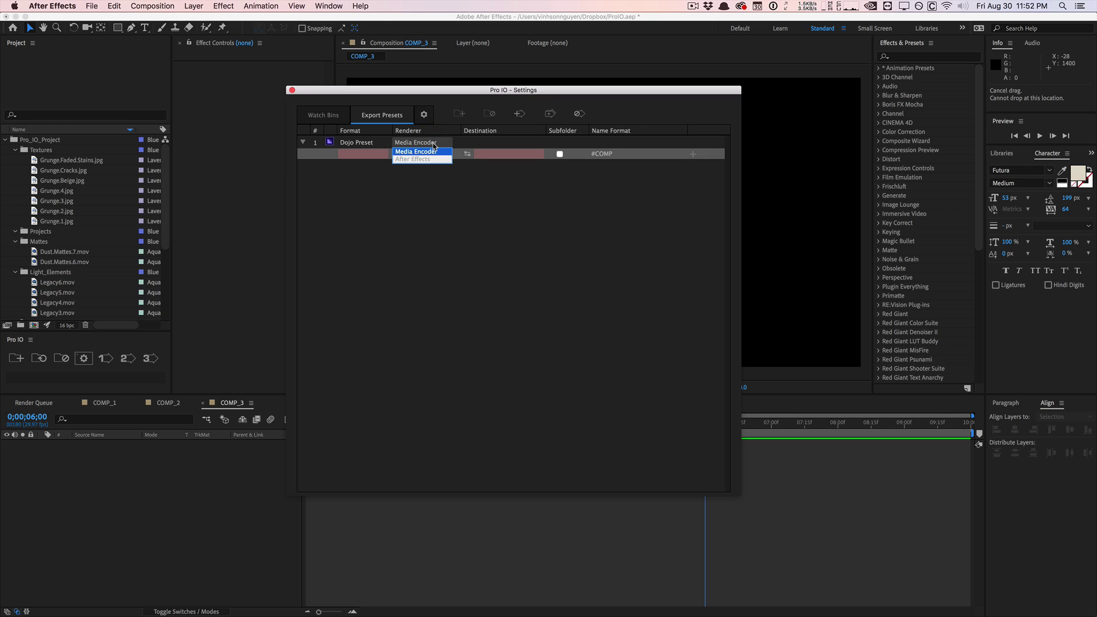
{"action": "left_click", "coordinate": [428, 159]}
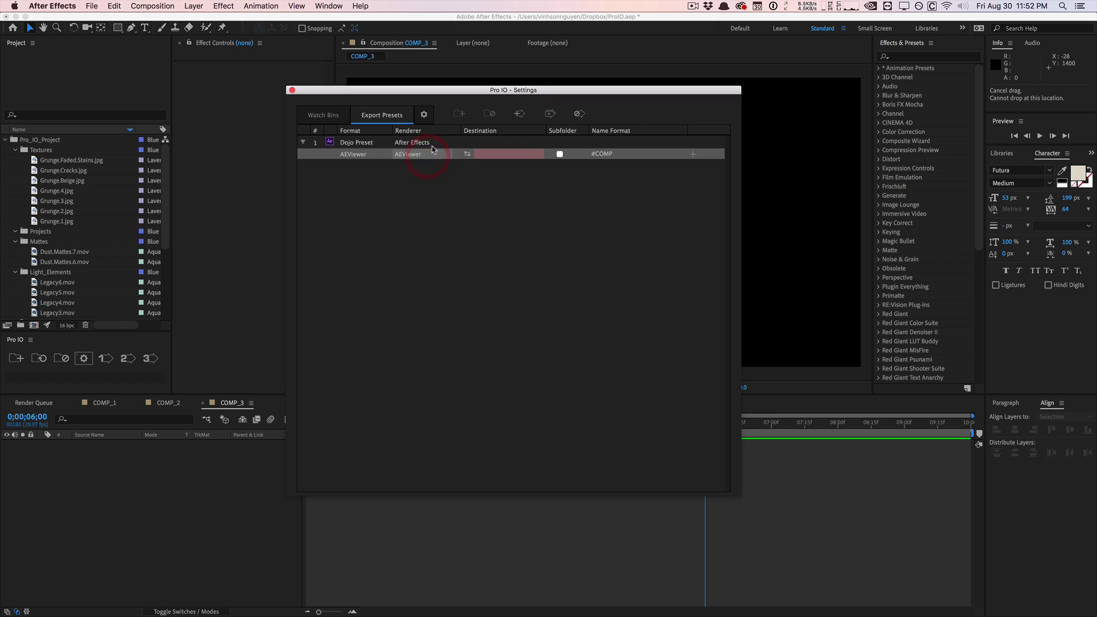
Step: Set its output to ProRes422_Custom with Best Settings, rendering into the _RENDER folder
{"action": "left_click", "coordinate": [359, 154]}
{"action": "left_click", "coordinate": [361, 154]}
{"action": "left_click", "coordinate": [361, 155]}
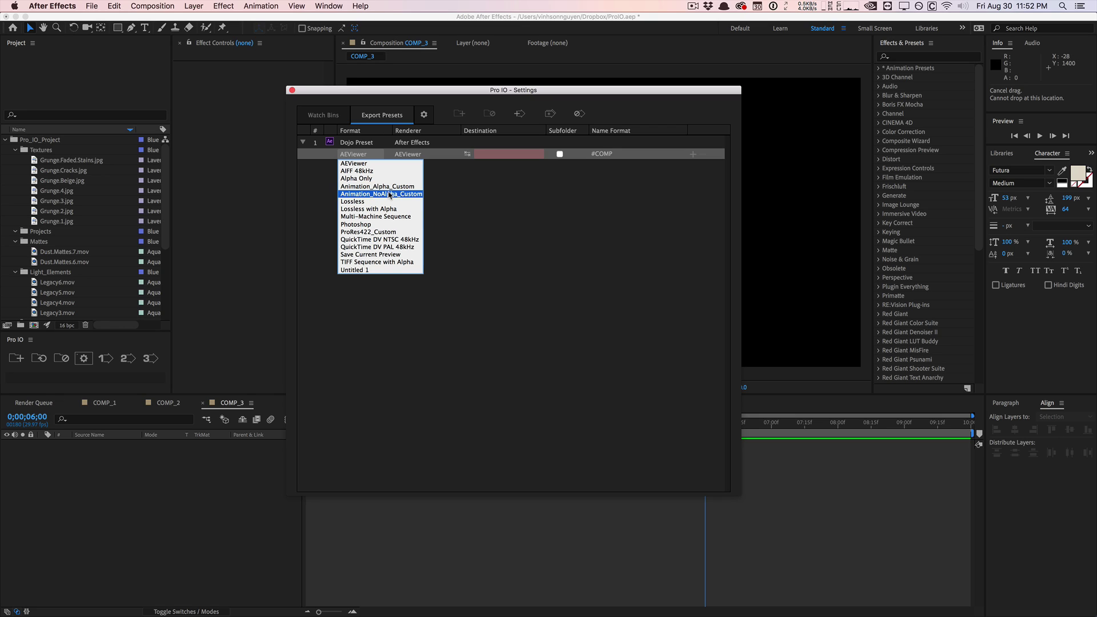
{"action": "left_click", "coordinate": [390, 231]}
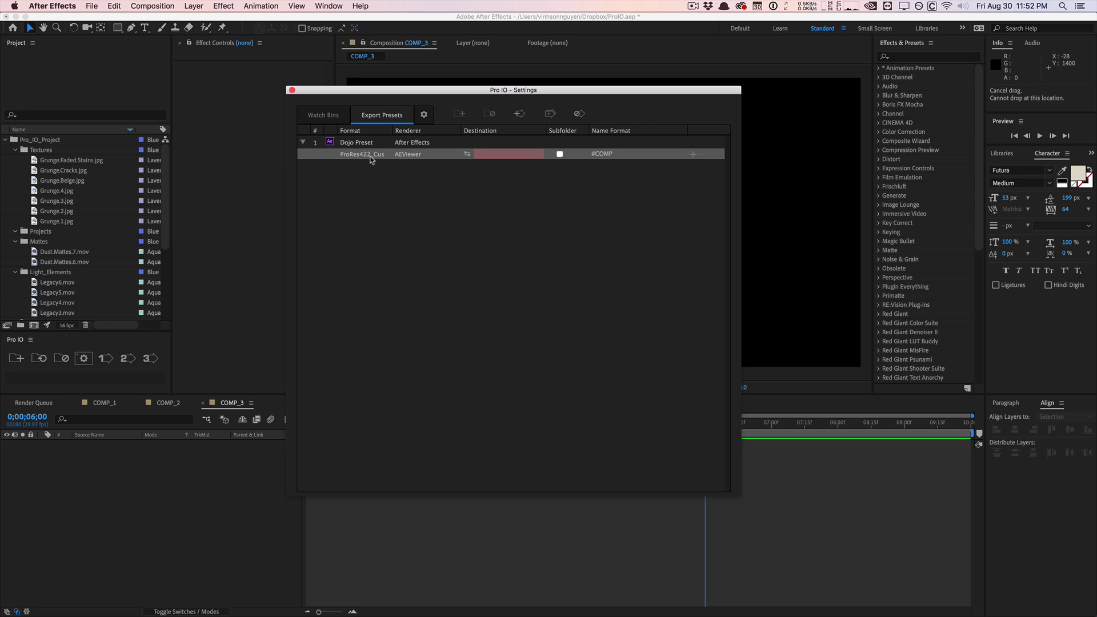
{"action": "left_click", "coordinate": [423, 154]}
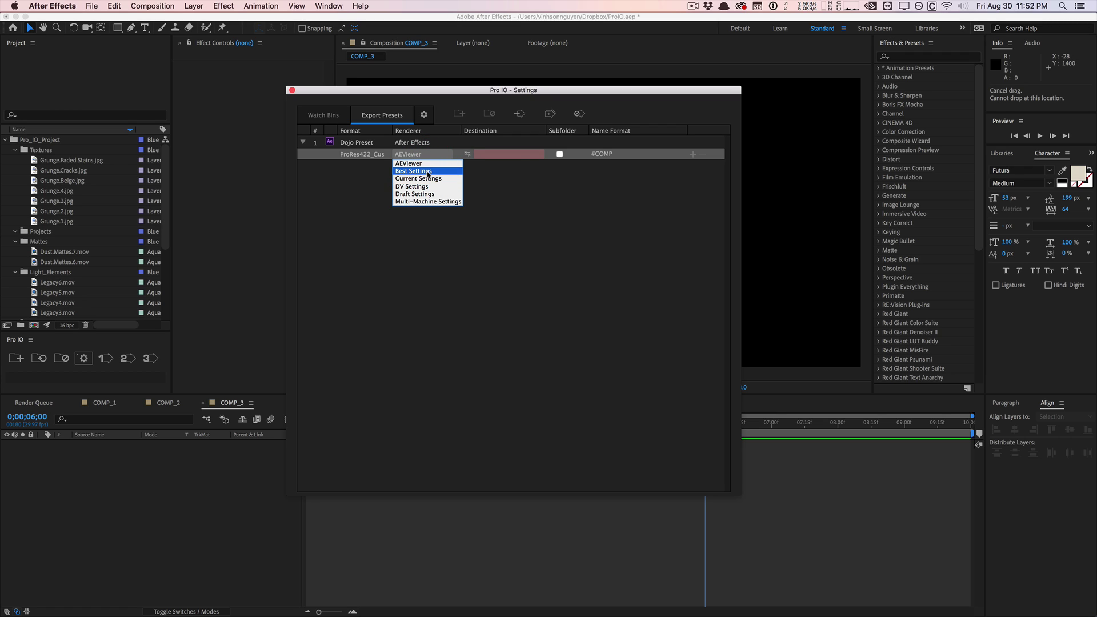
{"action": "left_click", "coordinate": [426, 171]}
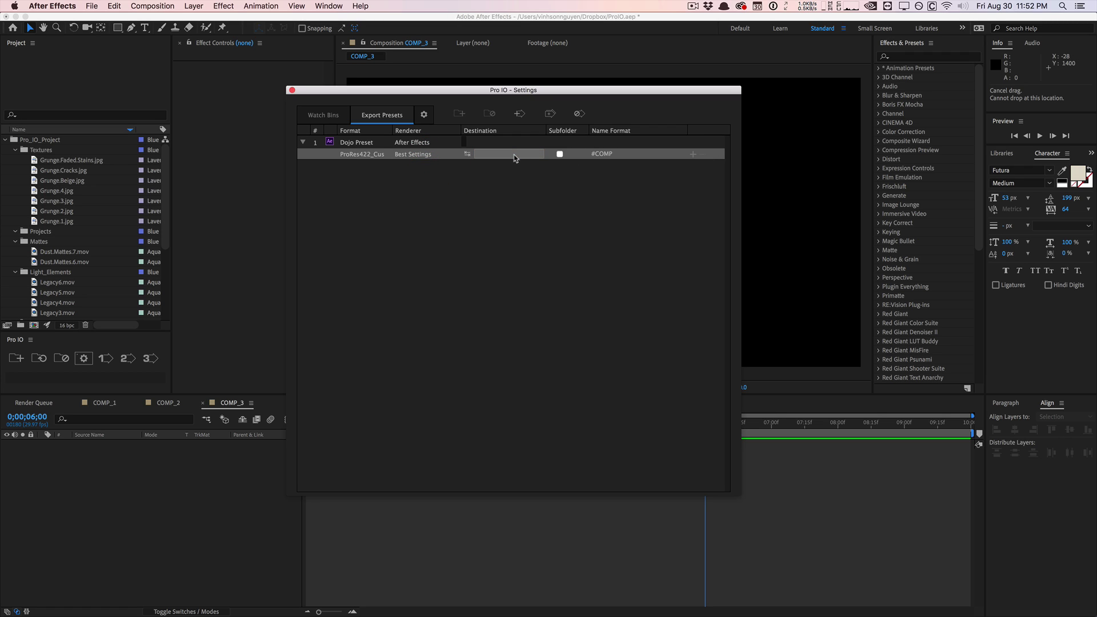
{"action": "left_click", "coordinate": [511, 155]}
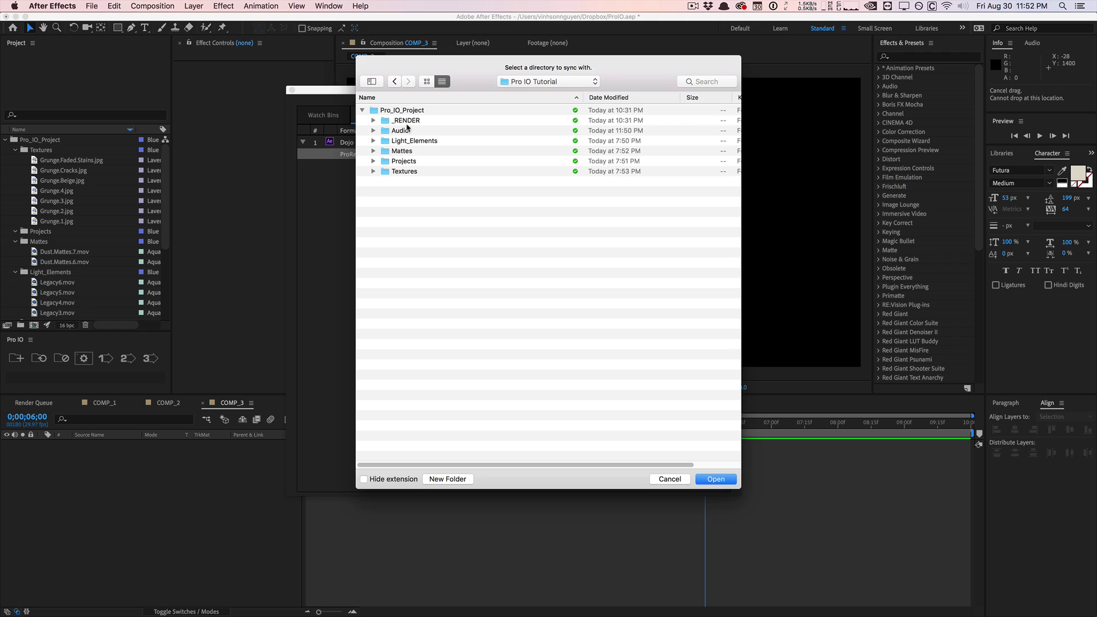
{"action": "left_click", "coordinate": [407, 120]}
{"action": "left_click", "coordinate": [708, 479]}
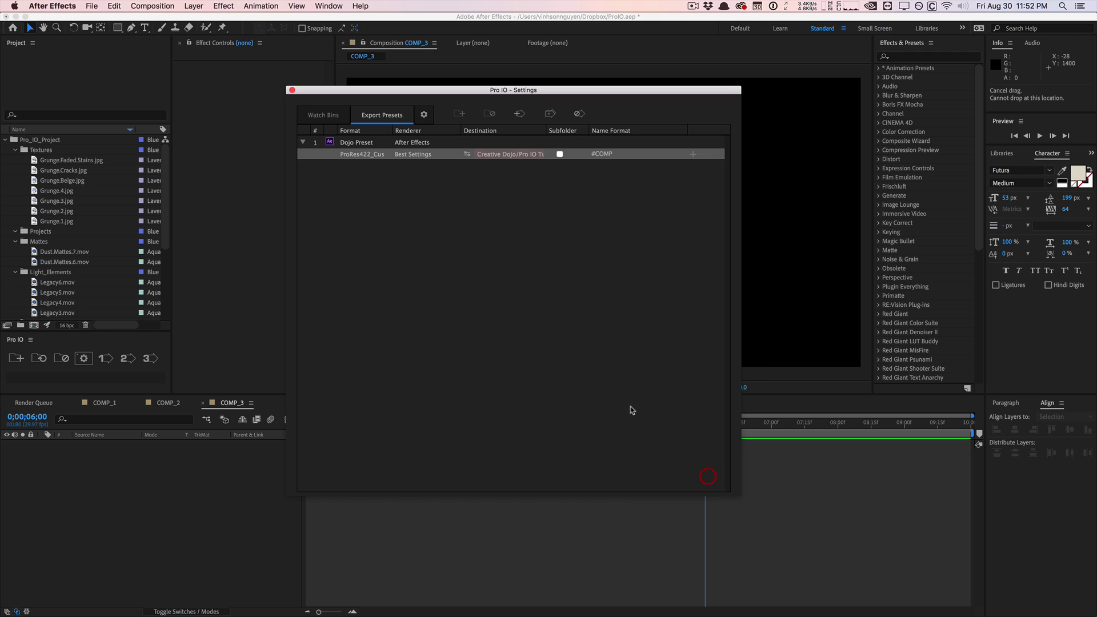
{"action": "left_click", "coordinate": [600, 153]}
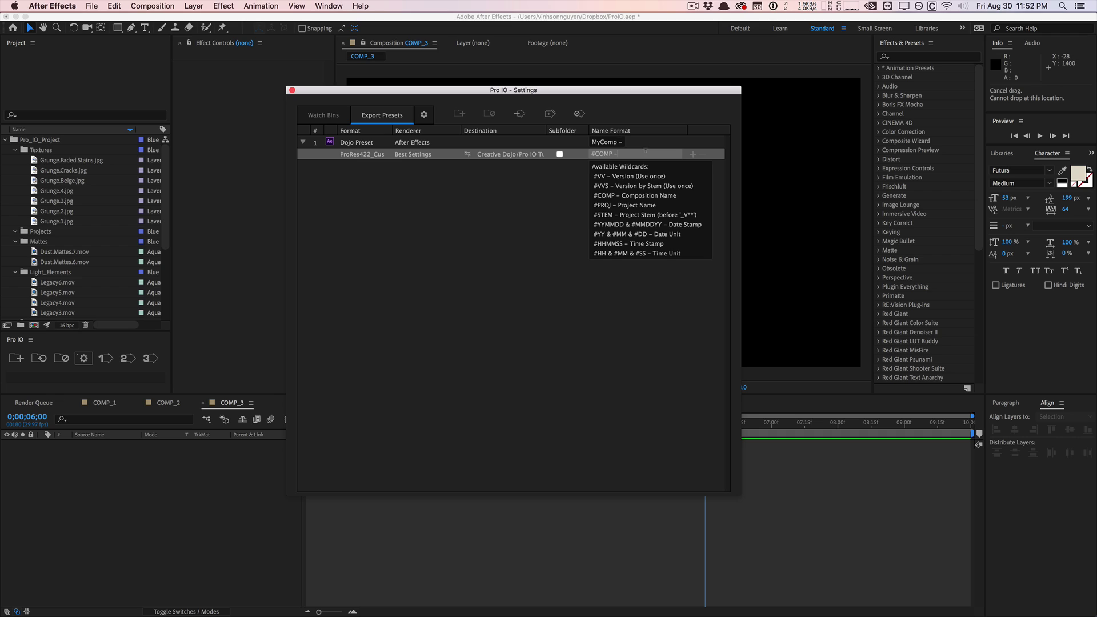
Step: Set the output name format to '#COMP - #PROJ - #VV' (MyComp - MyProject - 01)
{"action": "type", "text": "#"}
{"action": "type", "text": "PROJ - #VV"}
{"action": "left_click", "coordinate": [611, 213]}
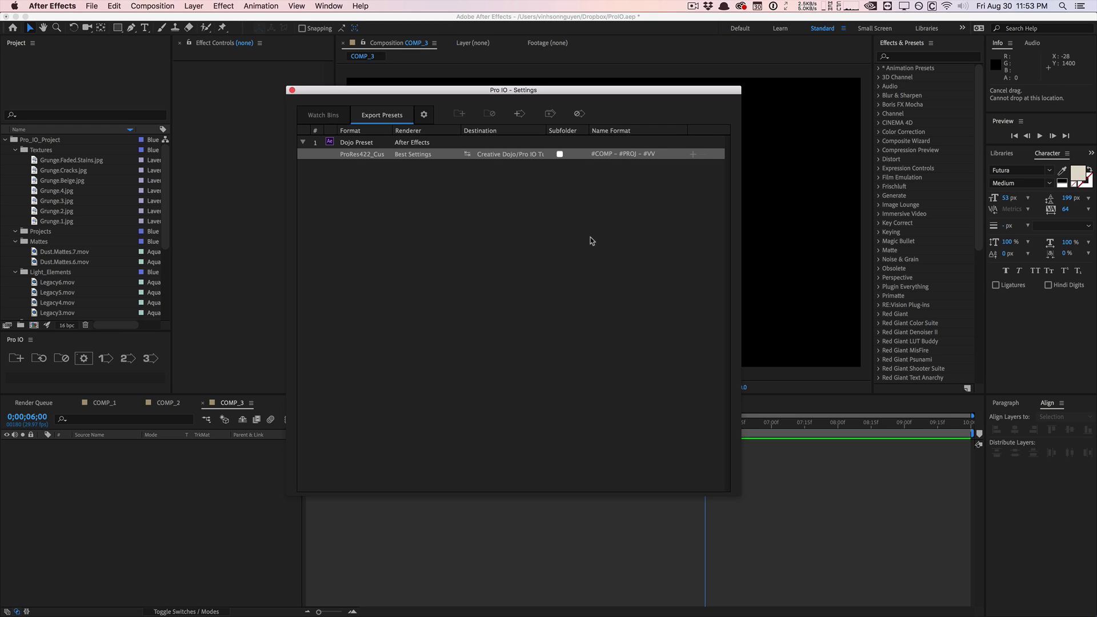
Step: Add two outputs formatted Animation_Alpha_Custom and Animation_NoAlpha_Custom to Dojo Preset
{"action": "left_click", "coordinate": [692, 154]}
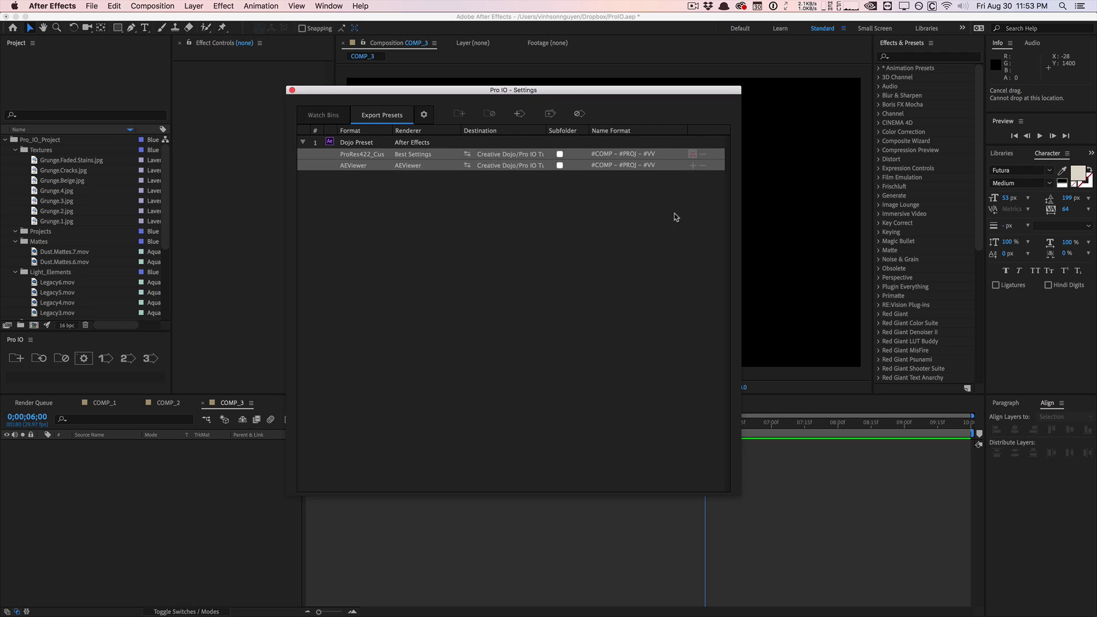
{"action": "left_click", "coordinate": [350, 166]}
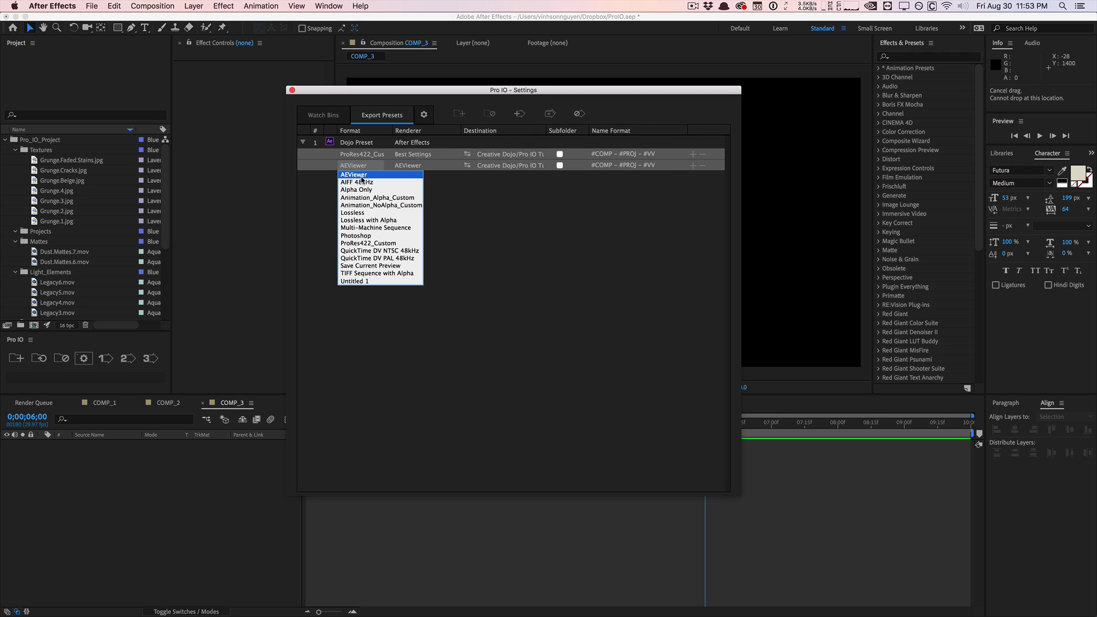
{"action": "left_click", "coordinate": [378, 198]}
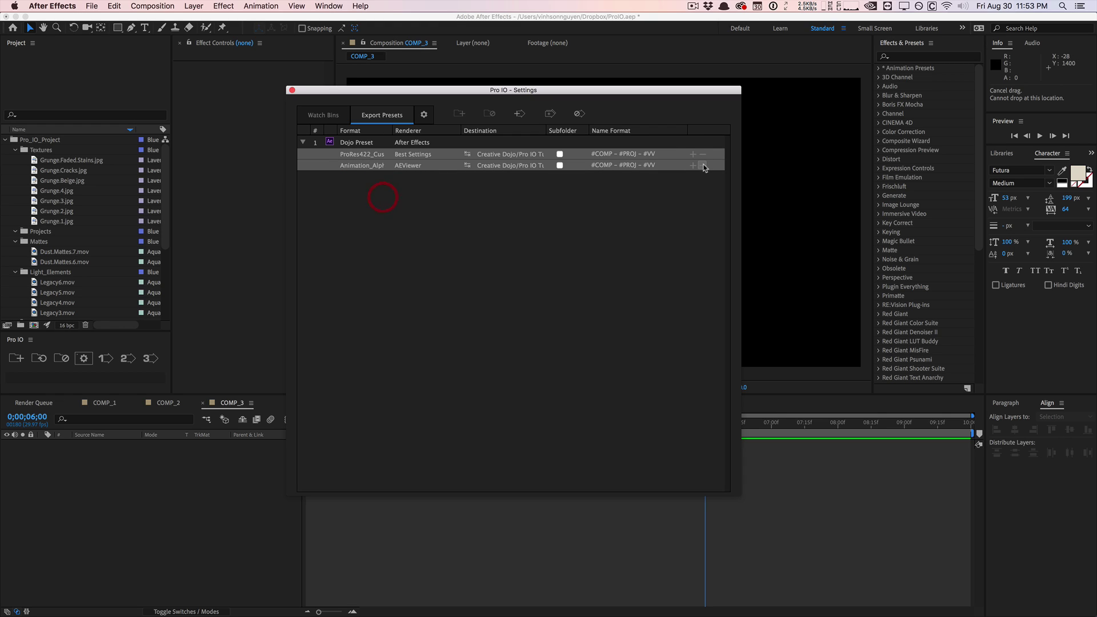
{"action": "left_click", "coordinate": [692, 166]}
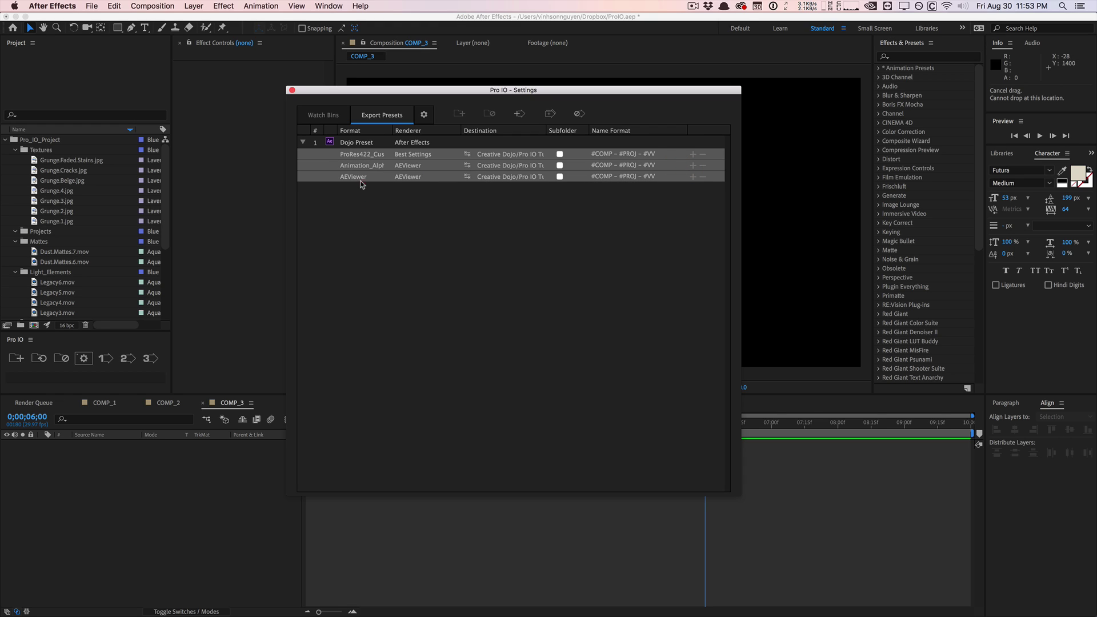
{"action": "left_click", "coordinate": [362, 178]}
{"action": "left_click", "coordinate": [379, 217]}
Step: Give both new outputs Best Settings and close the Pro IO settings
{"action": "left_click", "coordinate": [414, 166]}
{"action": "left_click", "coordinate": [414, 182]}
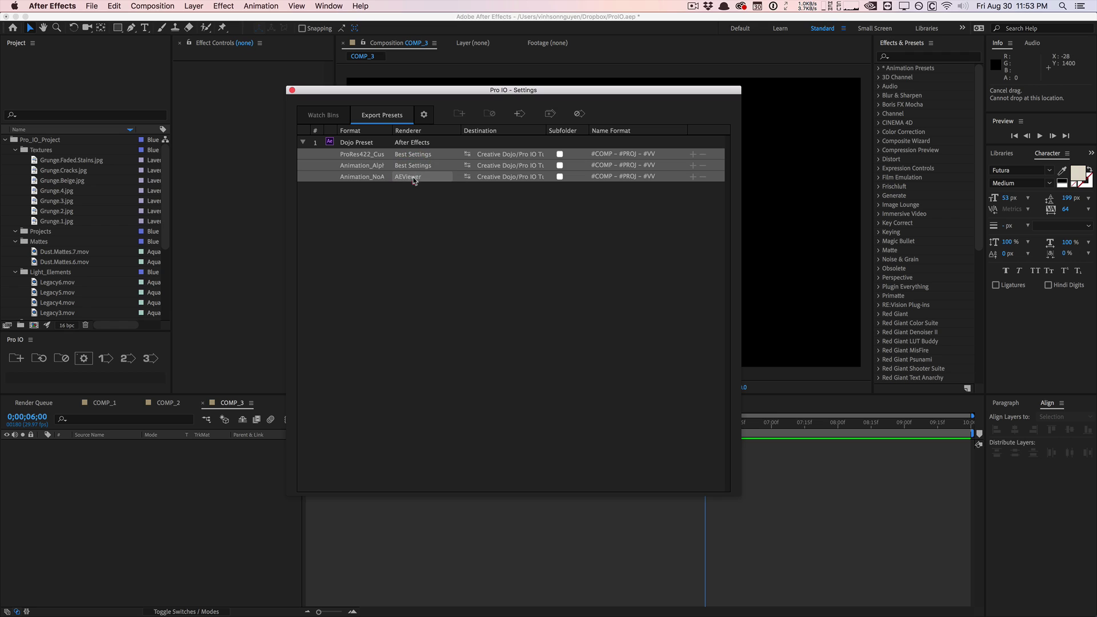
{"action": "left_click", "coordinate": [414, 176]}
{"action": "left_click", "coordinate": [415, 193]}
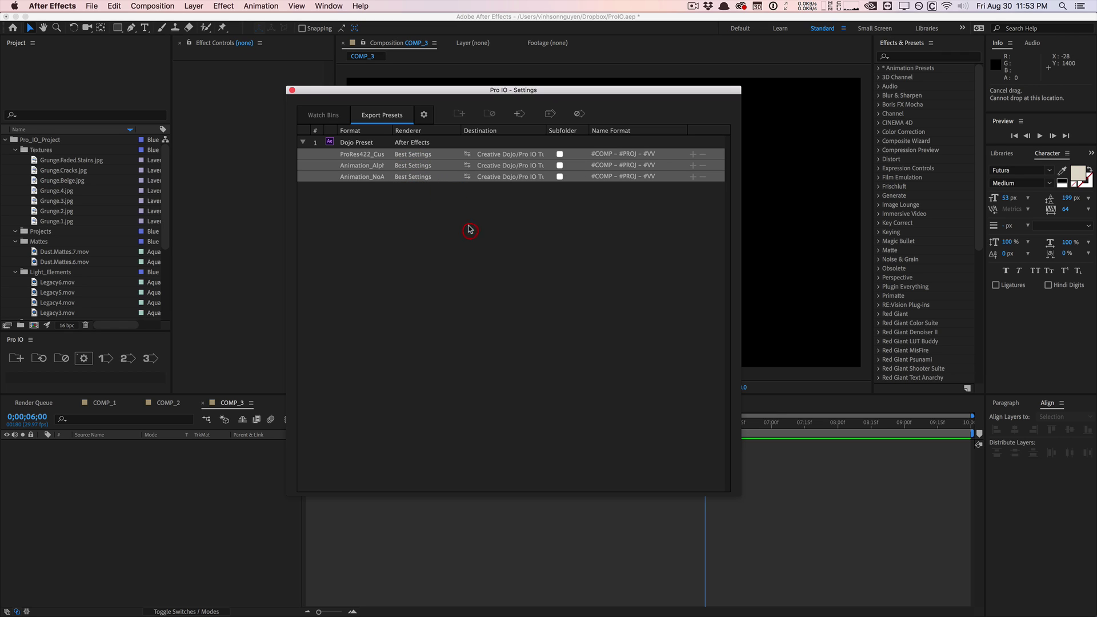
{"action": "left_click", "coordinate": [292, 90]}
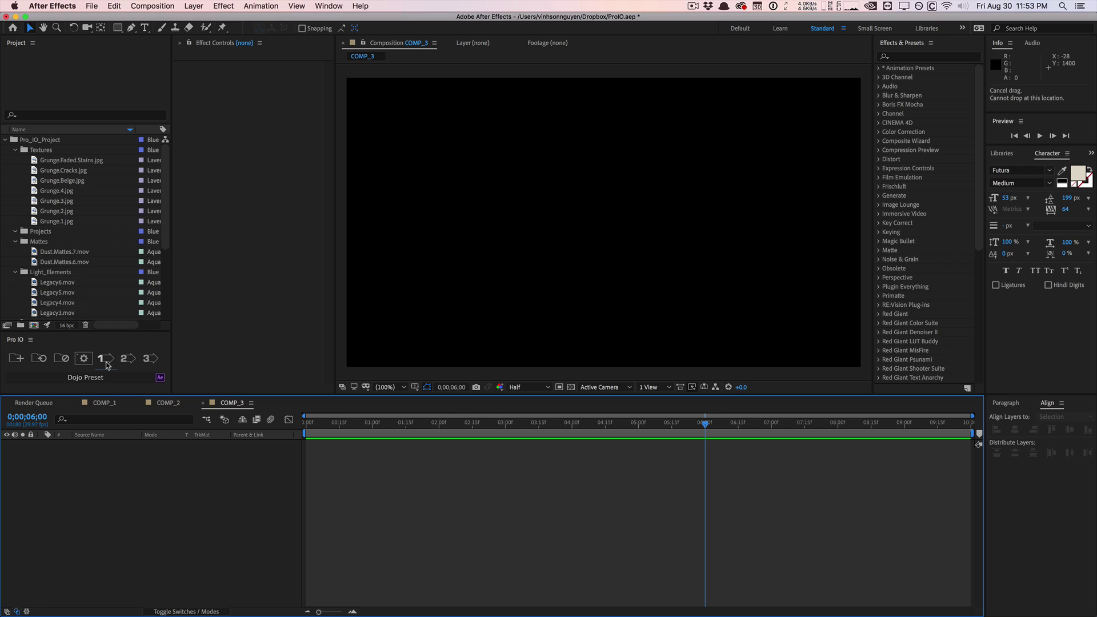
Step: Queue COMP_1 for rendering with Pro IO preset 1 (Dojo Preset)
{"action": "scroll", "coordinate": [91, 292], "scroll_direction": "down", "scroll_amount": 6}
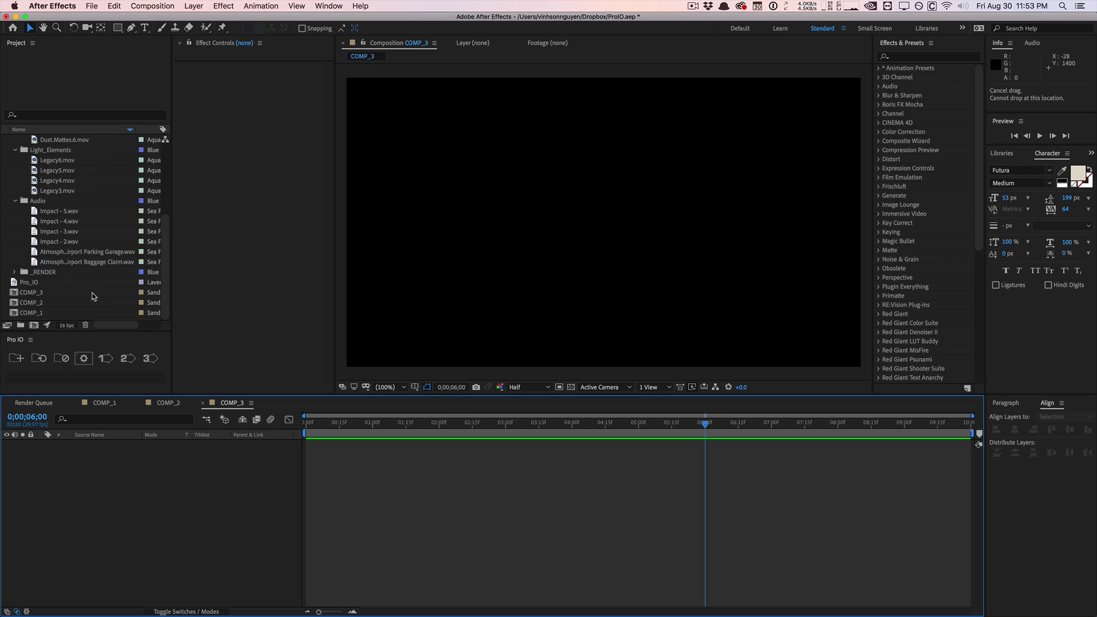
{"action": "left_click", "coordinate": [47, 313]}
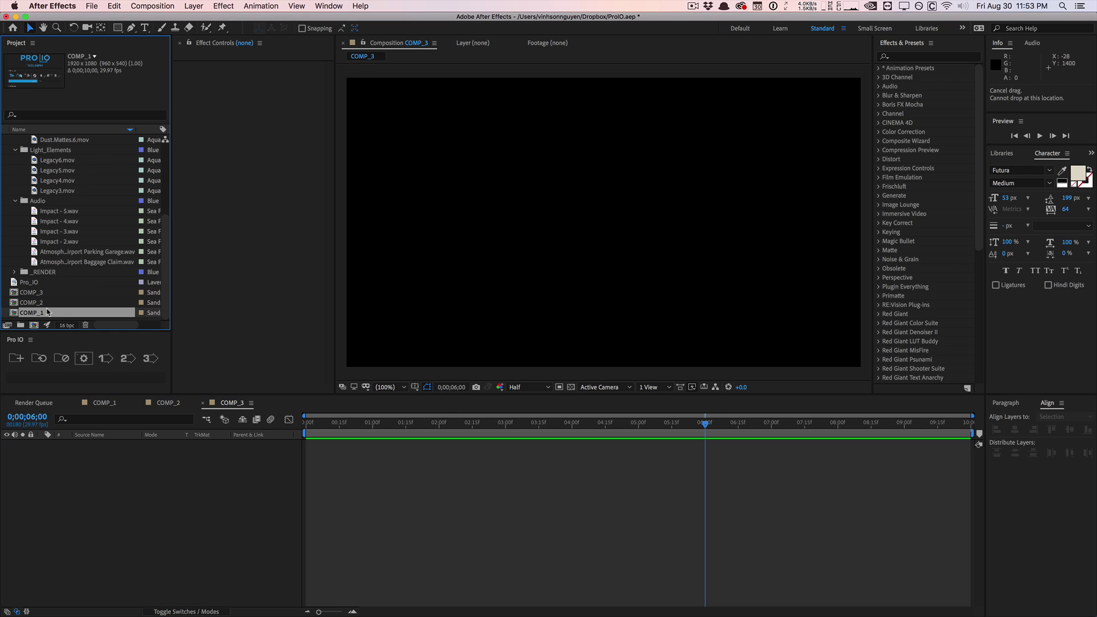
{"action": "left_click", "coordinate": [104, 358]}
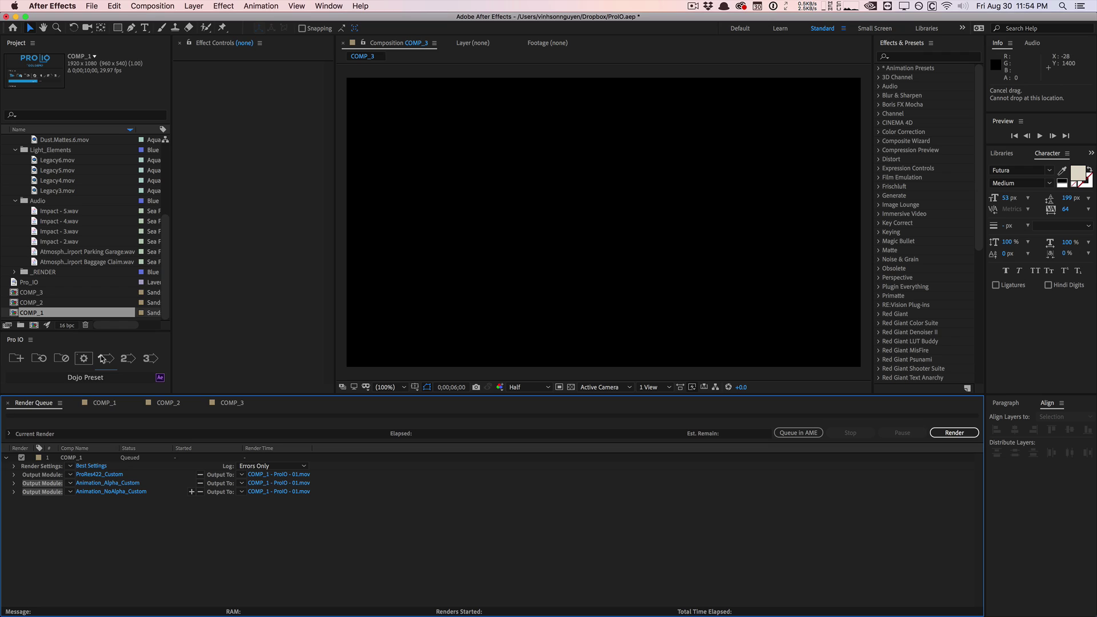
Step: Queue COMP_2 and COMP_3 together with the same Dojo Preset
{"action": "left_click", "coordinate": [40, 314]}
{"action": "left_click", "coordinate": [37, 302]}
{"action": "left_click", "coordinate": [35, 292], "text": "shift"}
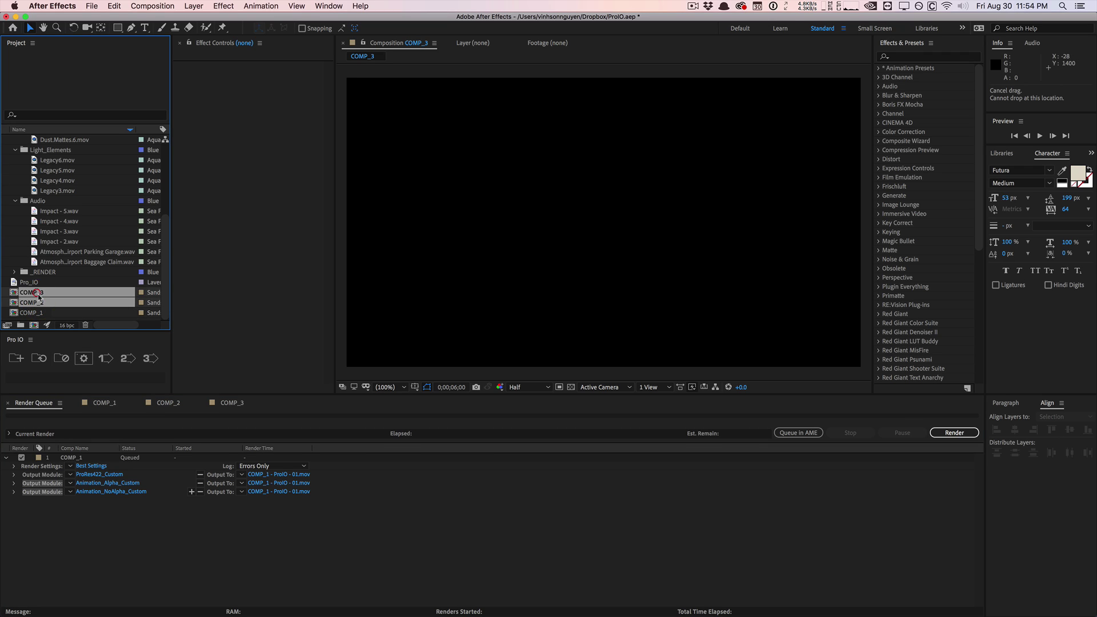
{"action": "left_click", "coordinate": [106, 358]}
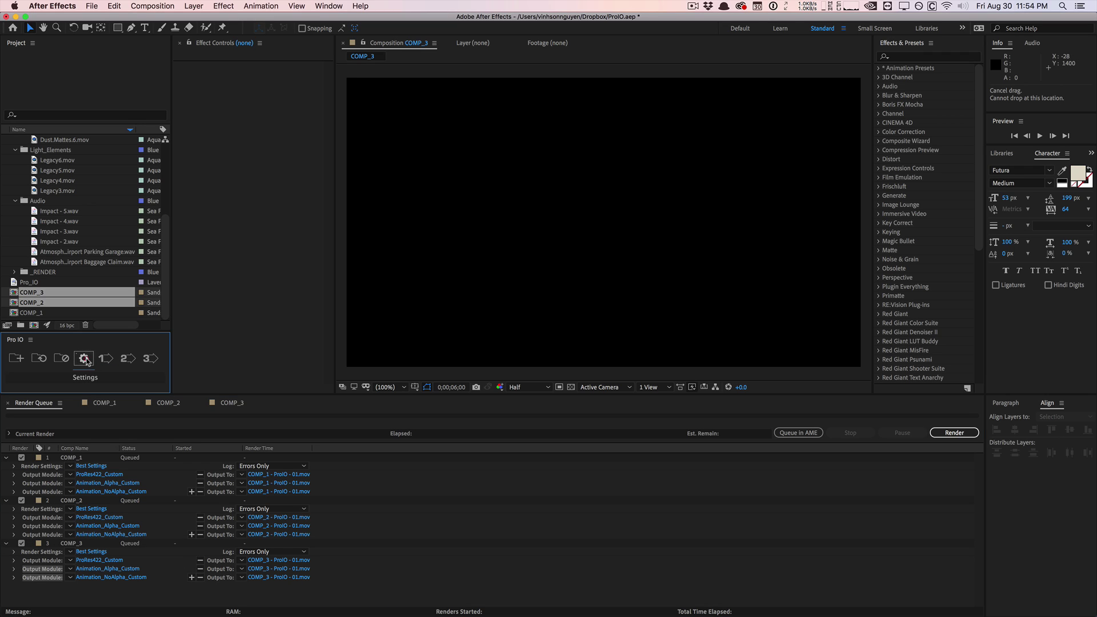
Step: Open Pro IO Settings on its preferences tab showing image-sequence refresh, colour-label and AME export options
{"action": "left_click", "coordinate": [84, 359]}
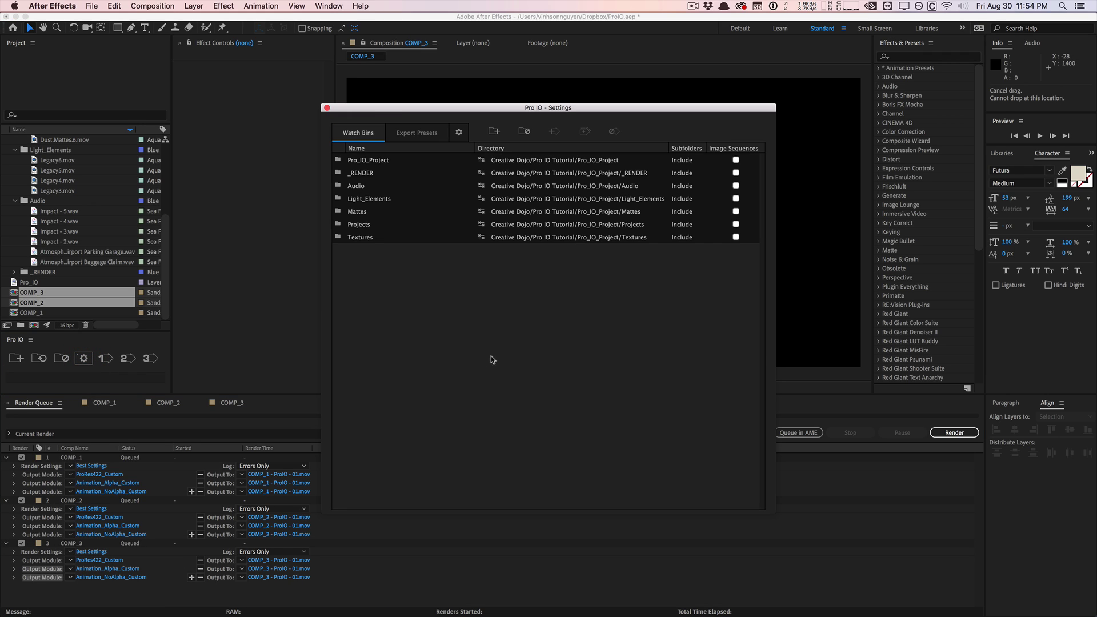
{"action": "left_click", "coordinate": [458, 132]}
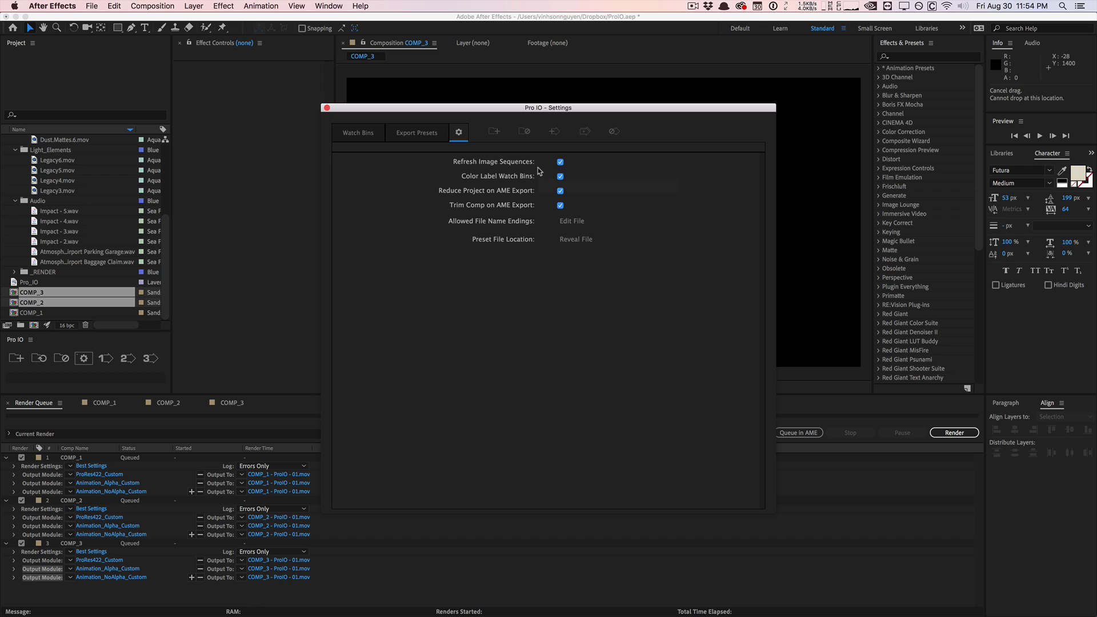
{"action": "left_click", "coordinate": [167, 217]}
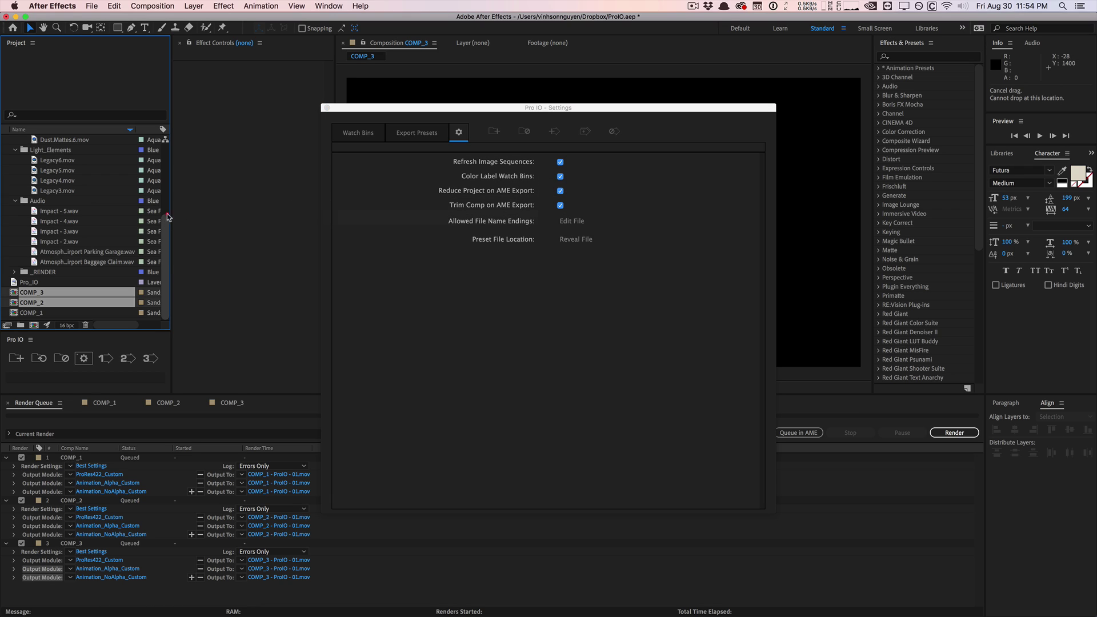
{"action": "scroll", "coordinate": [167, 217], "scroll_direction": "up", "scroll_amount": 5}
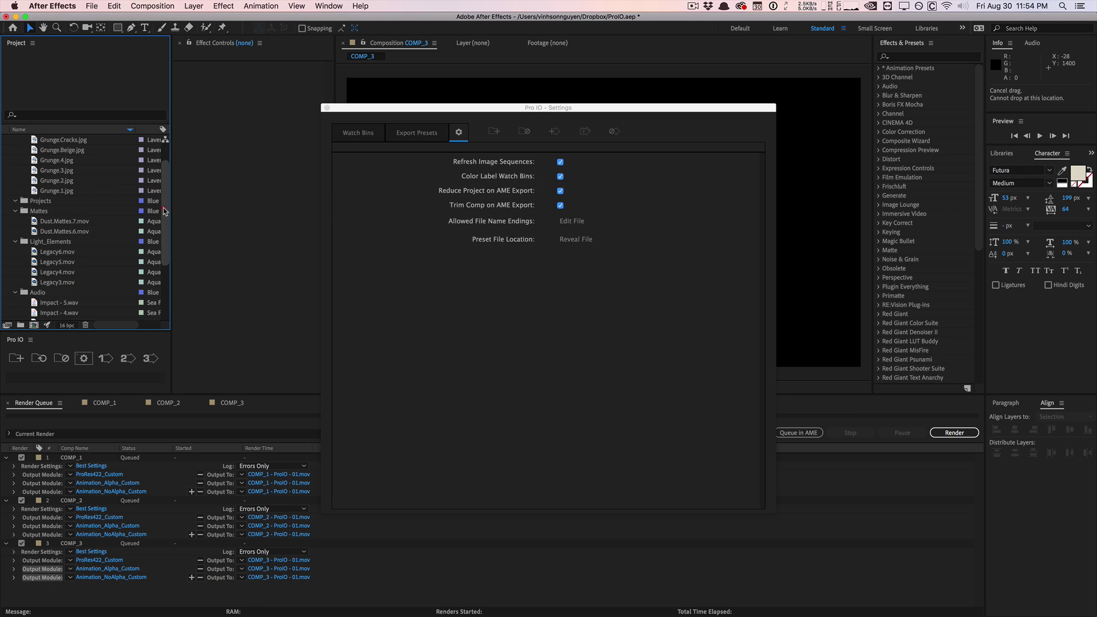
{"action": "scroll", "coordinate": [165, 211], "scroll_direction": "up", "scroll_amount": 2}
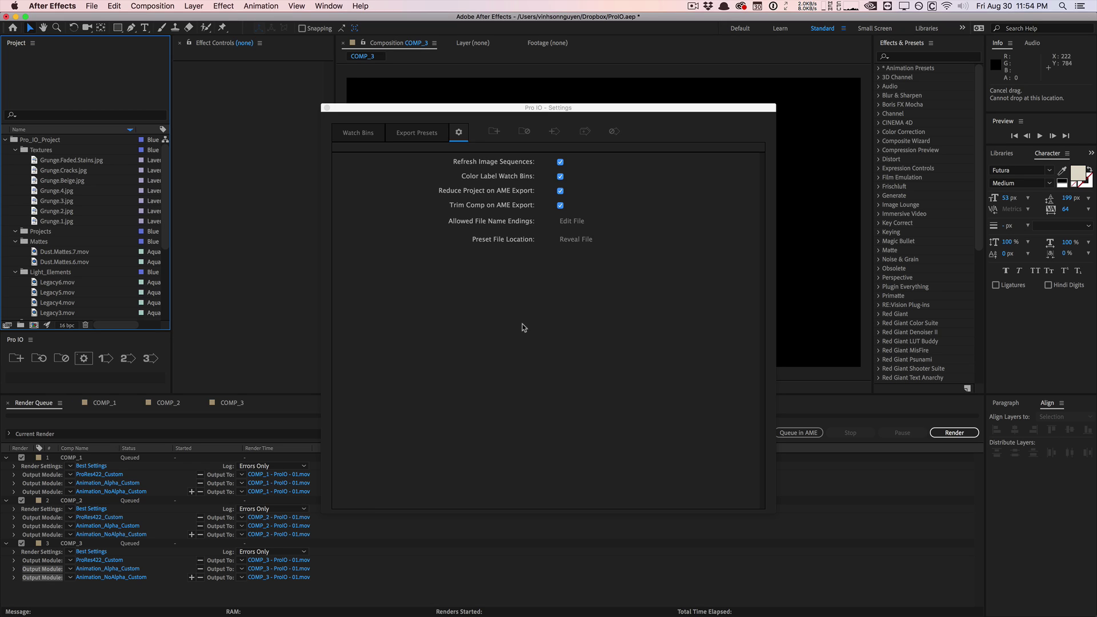
Step: Review allowed_extensions.txt in TextEdit down to the .PSD entry, then close it
{"action": "left_click", "coordinate": [571, 221]}
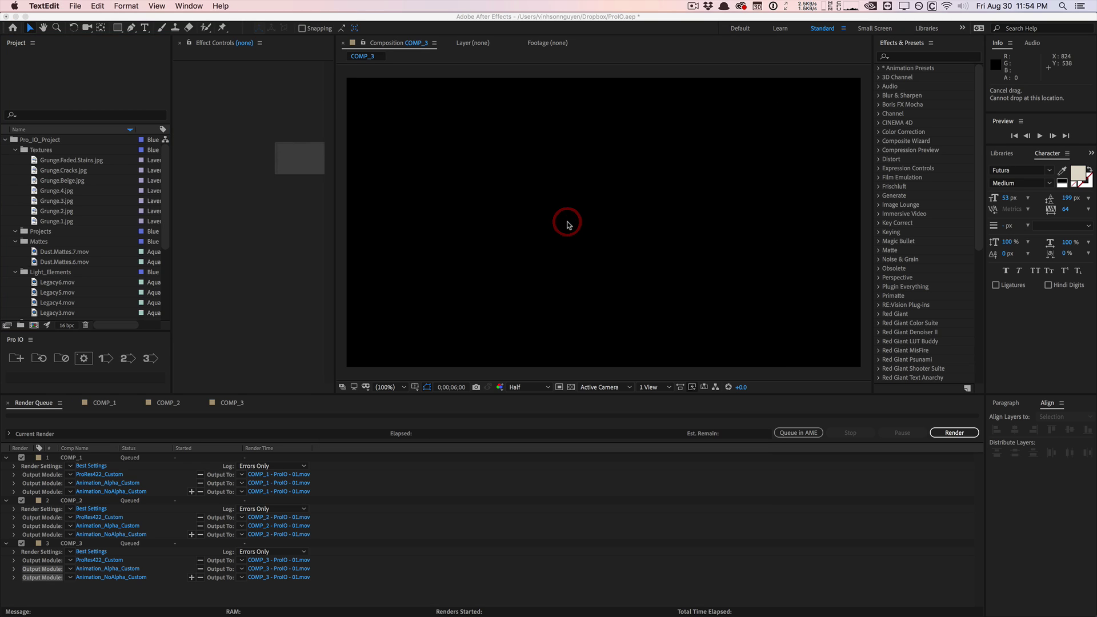
{"action": "scroll", "coordinate": [261, 183], "scroll_direction": "down", "scroll_amount": 15}
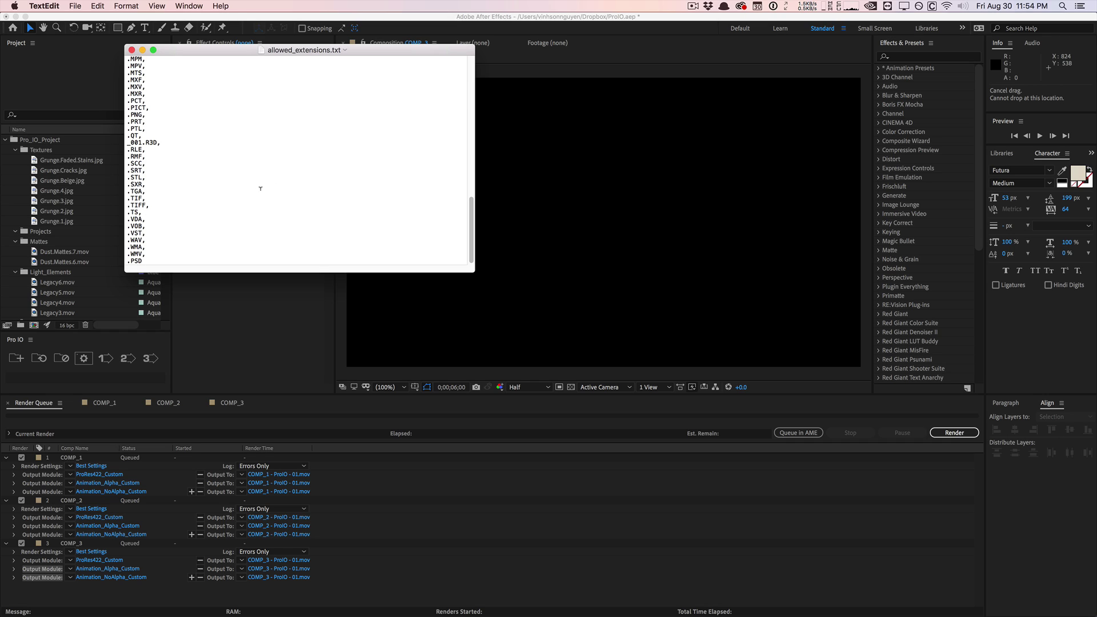
{"action": "left_click", "coordinate": [131, 50]}
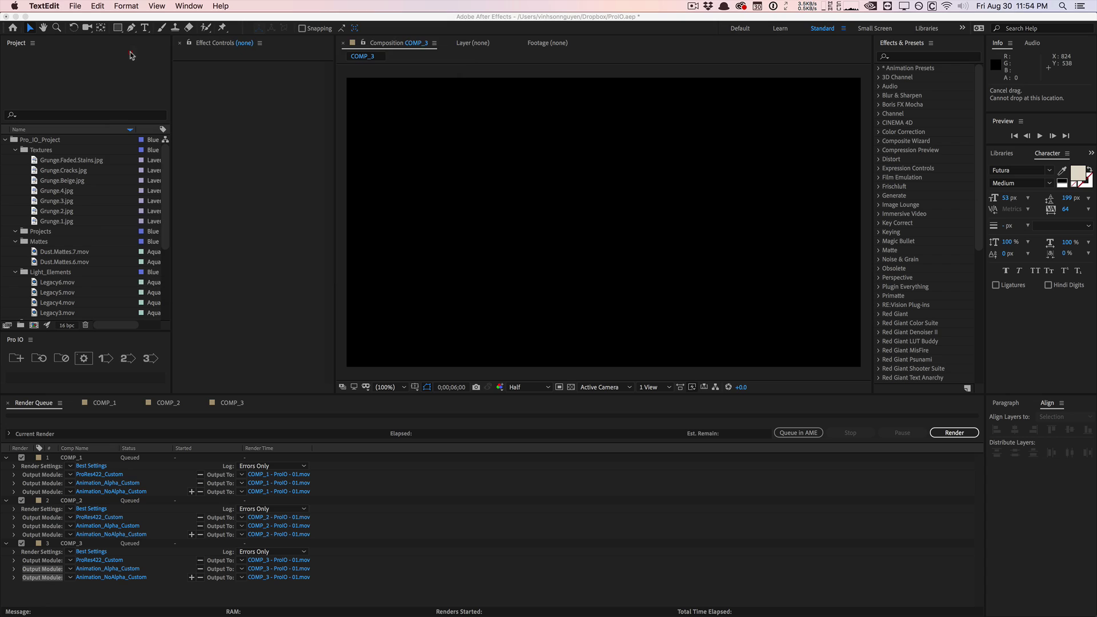
Step: Close Pro IO Settings, widen the Project panel to show full file names, and open COMP_1's timeline
{"action": "left_click", "coordinate": [138, 341]}
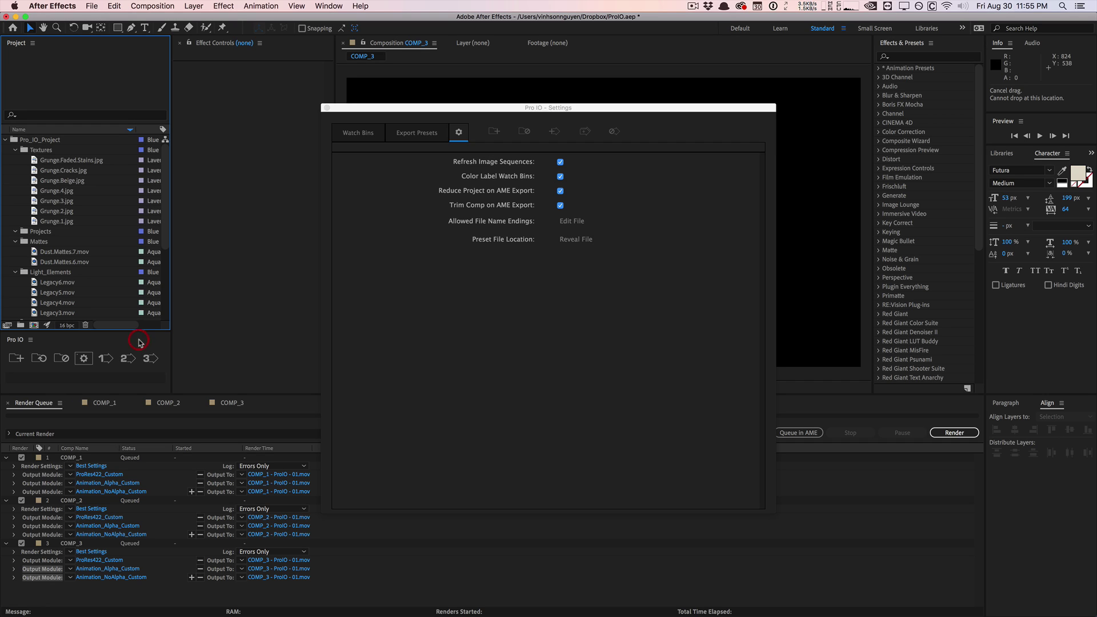
{"action": "left_click", "coordinate": [326, 108]}
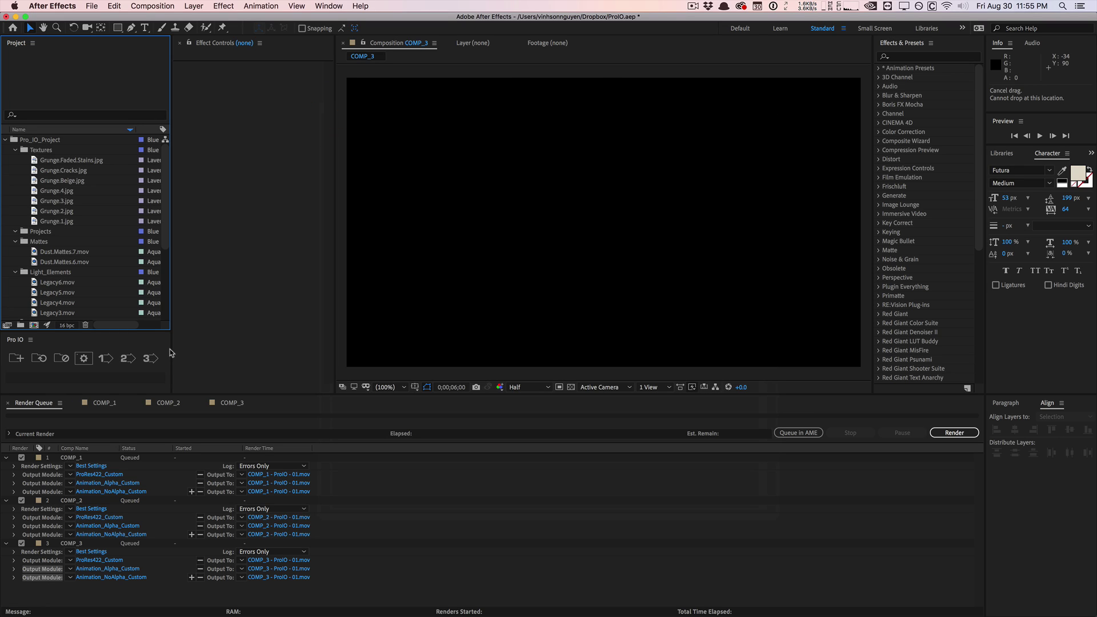
{"action": "left_click_drag", "start_coordinate": [172, 348], "coordinate": [65, 355]}
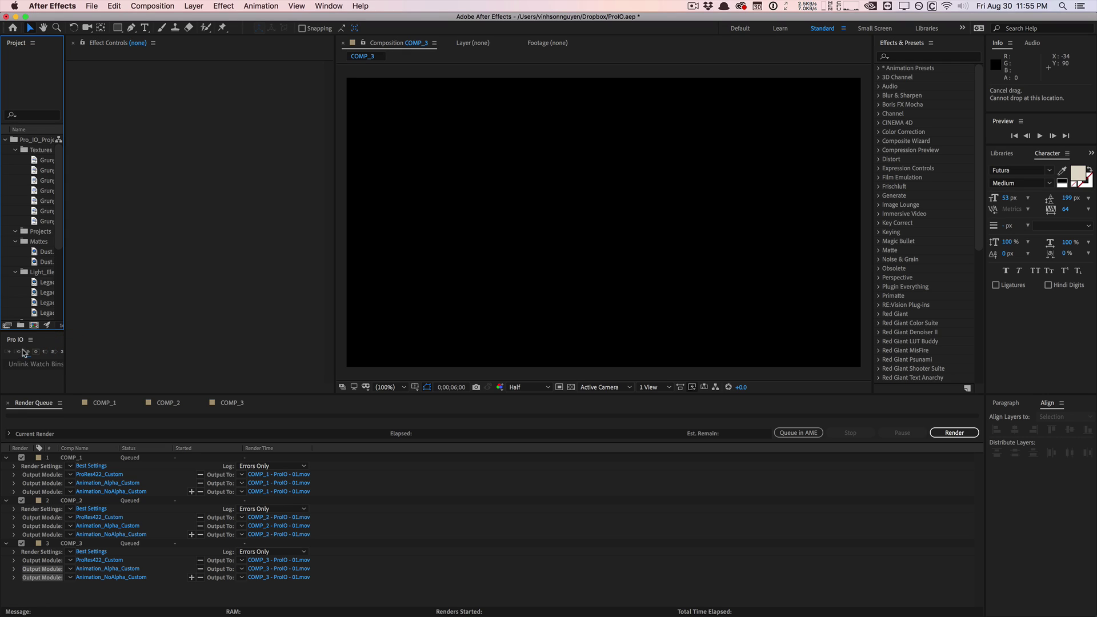
{"action": "left_click_drag", "start_coordinate": [64, 348], "coordinate": [137, 339]}
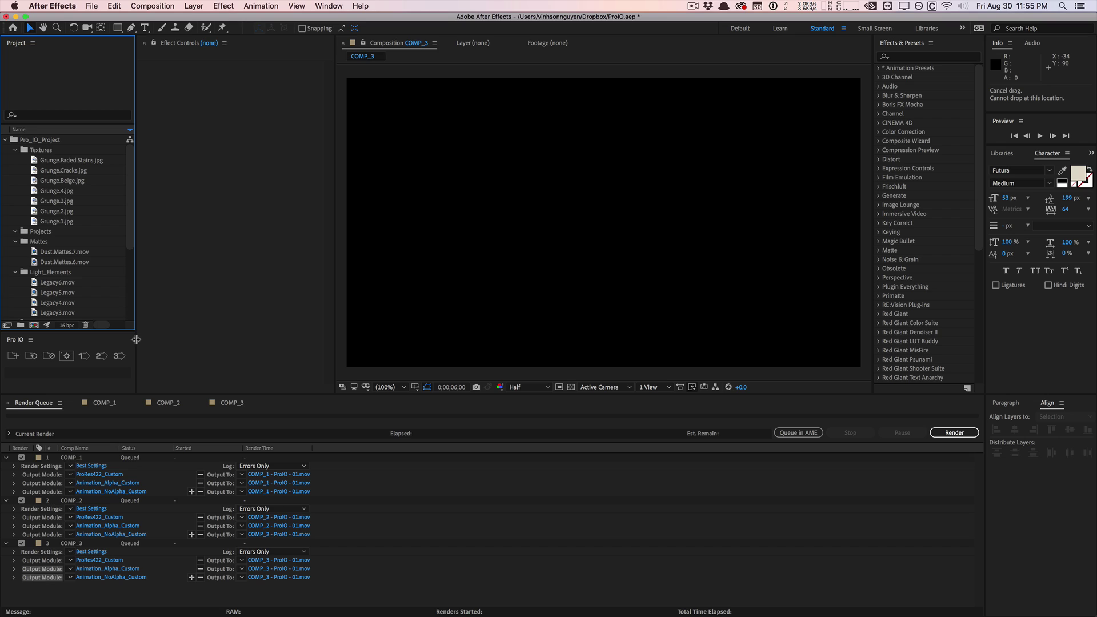
{"action": "left_click", "coordinate": [117, 400]}
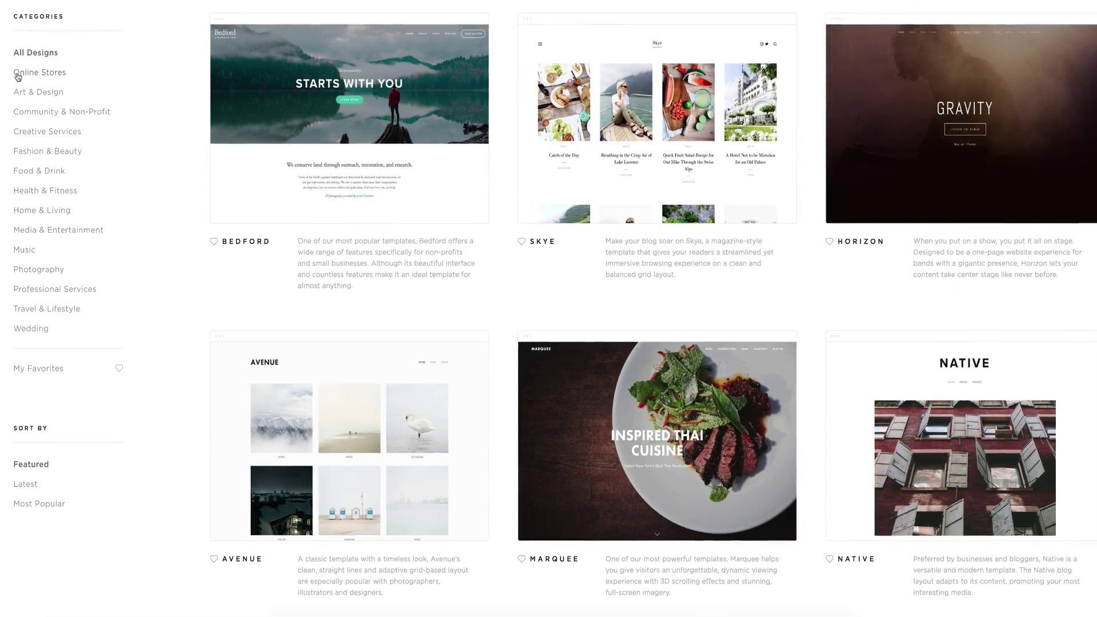
Step: Browse the Online Stores and Art & Design template categories
{"action": "left_click", "coordinate": [18, 76]}
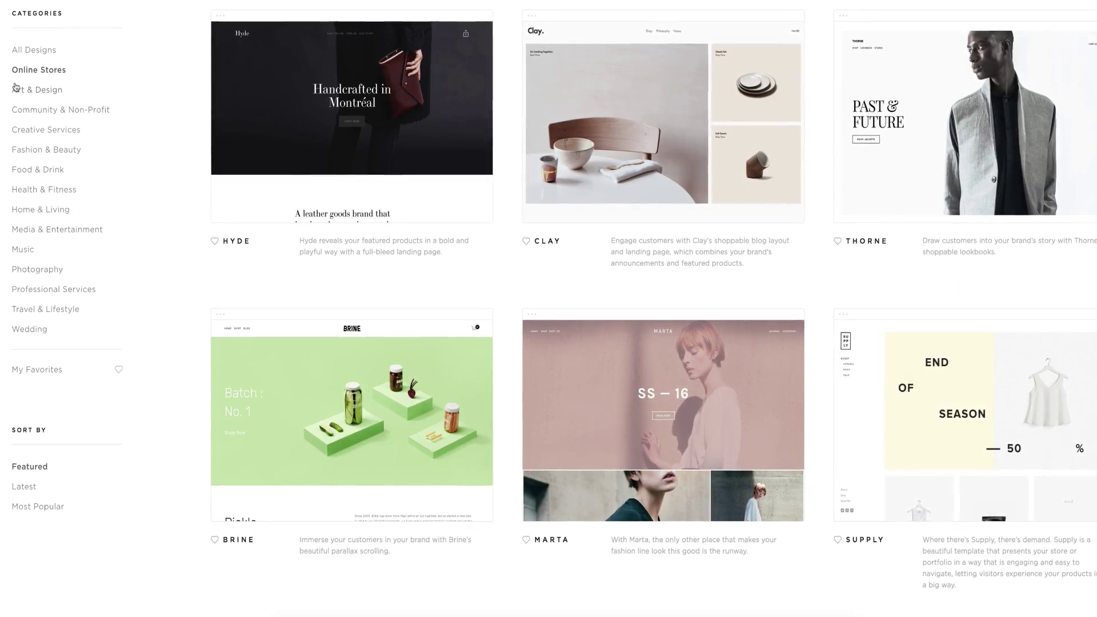
{"action": "left_click", "coordinate": [17, 91]}
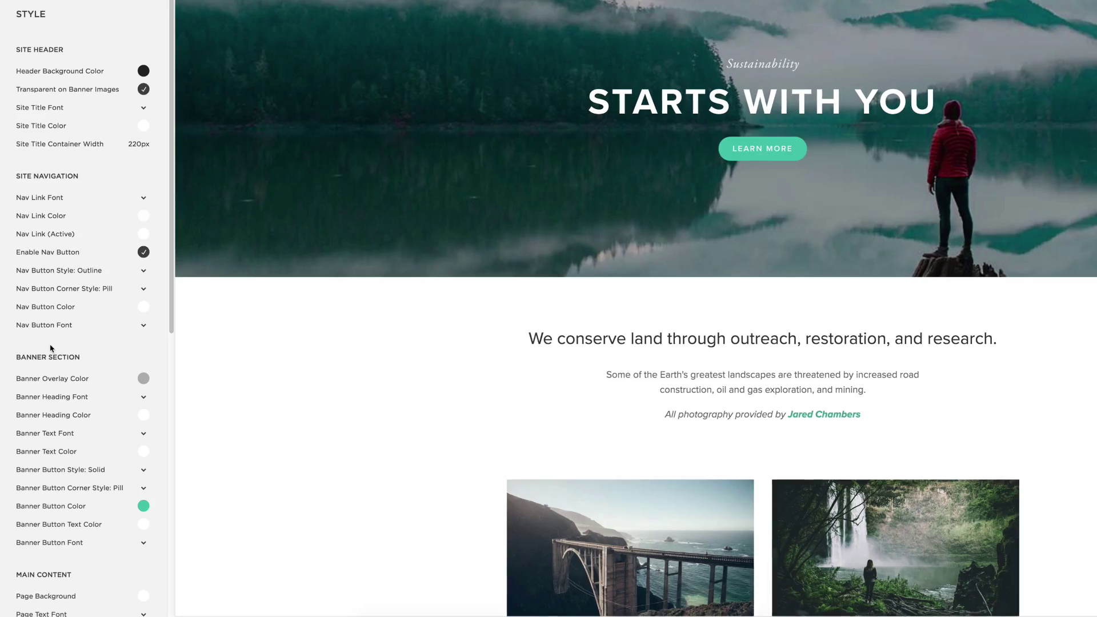
{"action": "scroll", "coordinate": [50, 348], "scroll_direction": "down", "scroll_amount": 5}
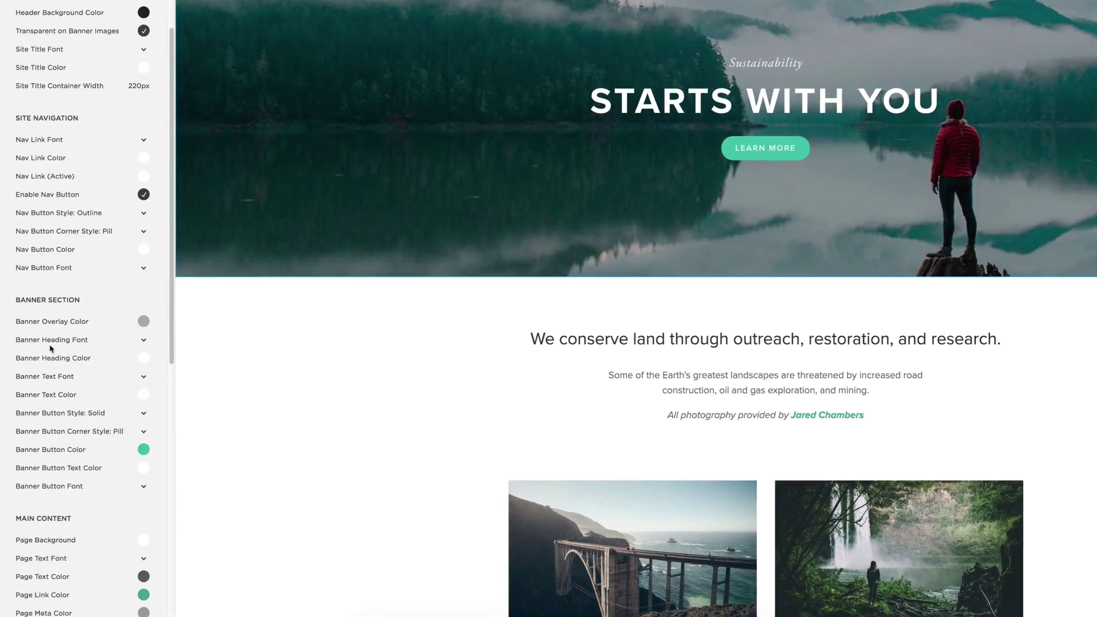
Step: Set the Banner Button Color so the LEARN MORE button is dark grey
{"action": "left_click", "coordinate": [144, 324]}
{"action": "left_click", "coordinate": [94, 252]}
{"action": "left_click_drag", "start_coordinate": [94, 253], "coordinate": [90, 253]}
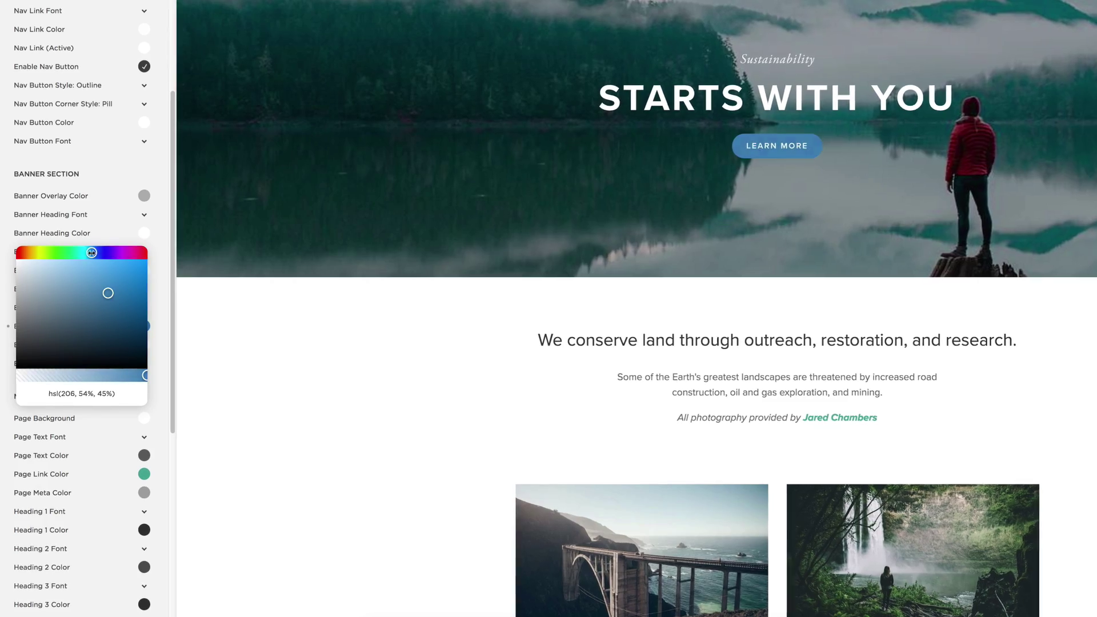
{"action": "left_click_drag", "start_coordinate": [34, 326], "coordinate": [25, 335]}
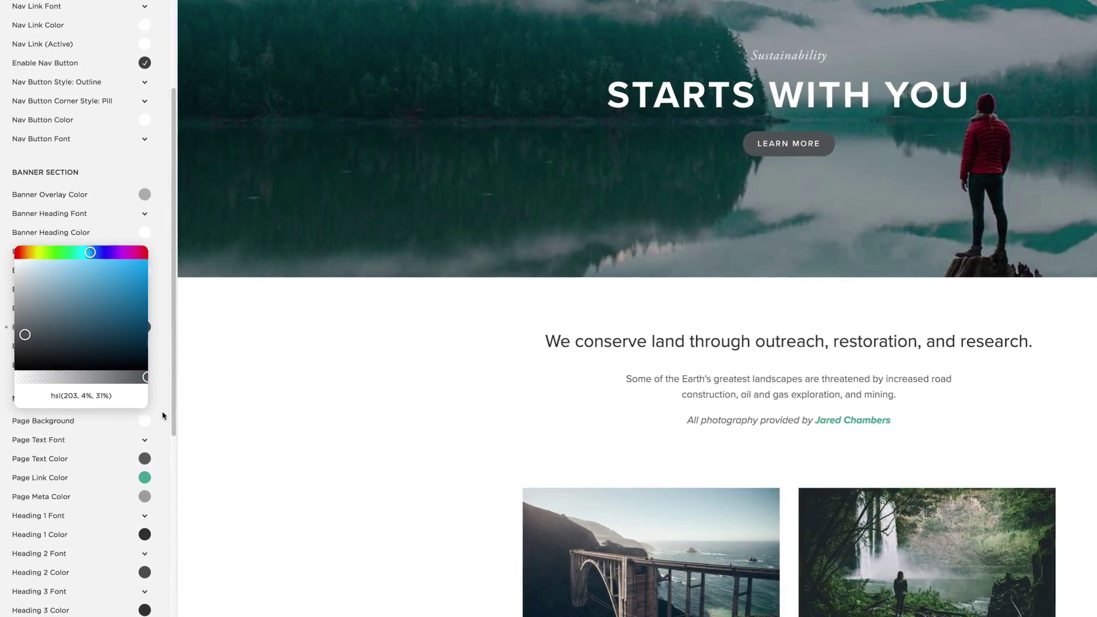
Step: Set the Page Link Color to a shade of blue
{"action": "scroll", "coordinate": [153, 419], "scroll_direction": "down", "scroll_amount": 2}
{"action": "left_click", "coordinate": [146, 423]}
{"action": "left_click", "coordinate": [91, 350]}
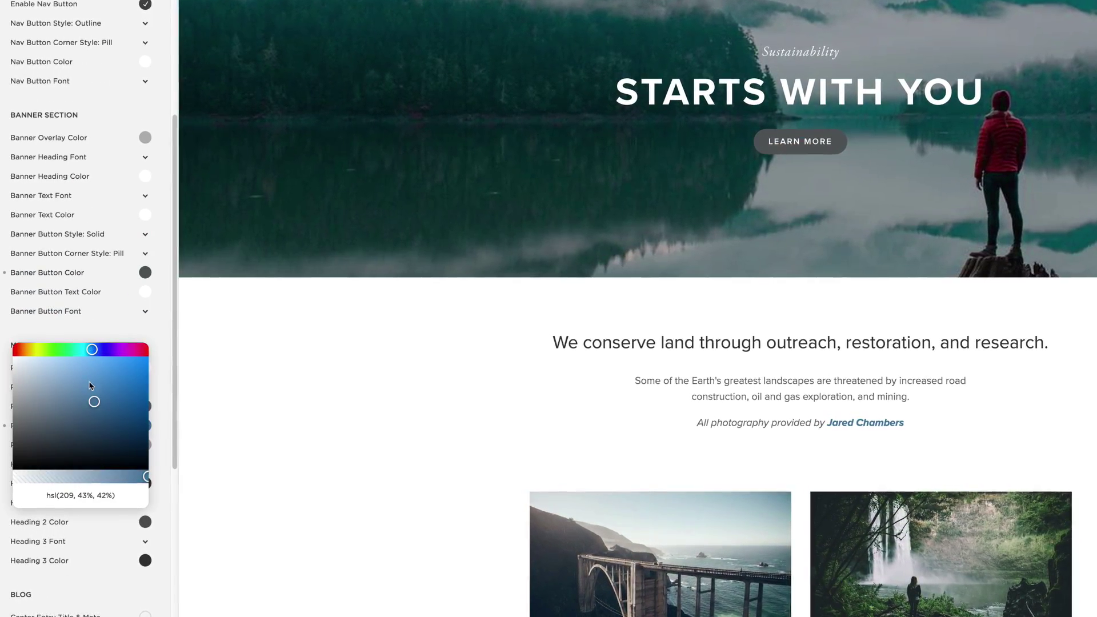
{"action": "mouse_move", "coordinate": [86, 374]}
{"action": "left_mouse_down"}
{"action": "mouse_move", "coordinate": [88, 358]}
{"action": "mouse_move", "coordinate": [102, 365]}
{"action": "left_mouse_up"}
{"action": "left_click", "coordinate": [178, 358]}
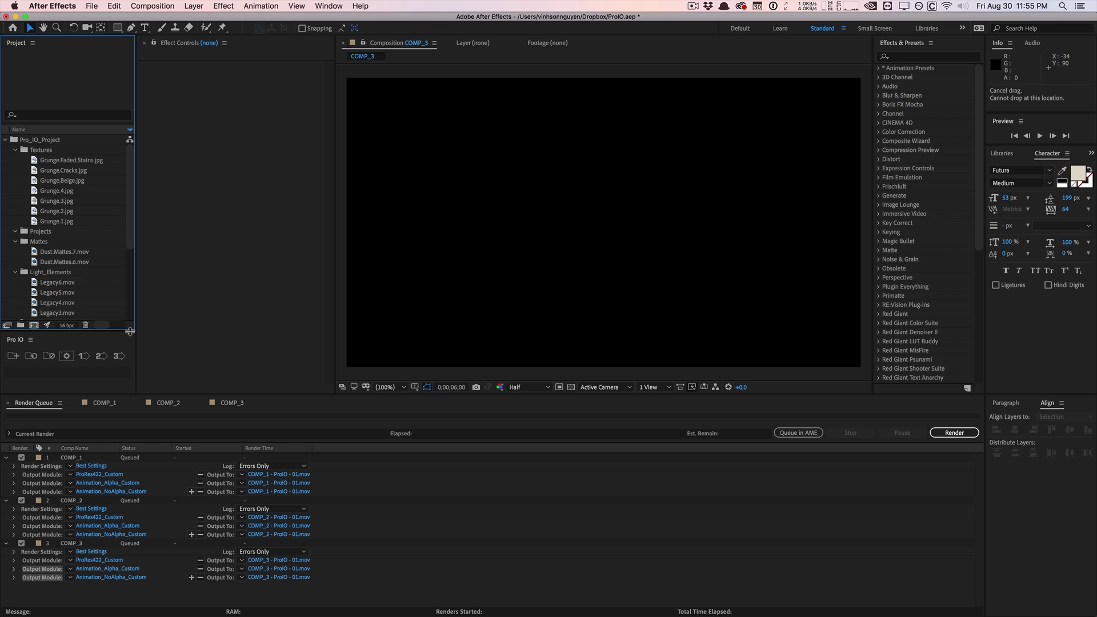
Step: Switch to the COMP_1 tab beside the Render Queue to show its demo frame
{"action": "left_click", "coordinate": [117, 399]}
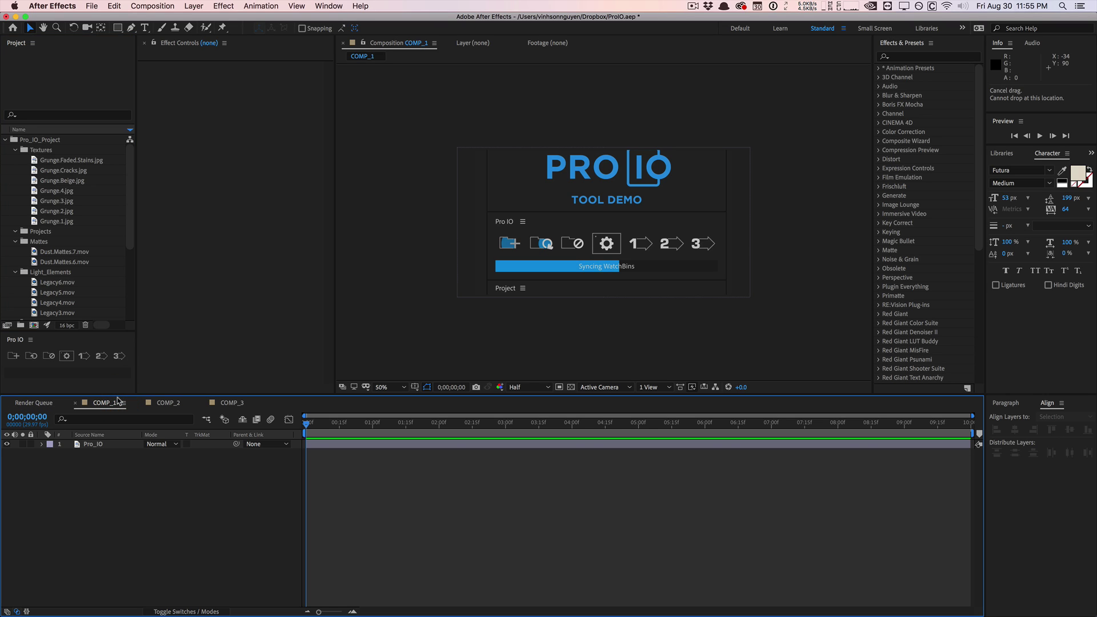